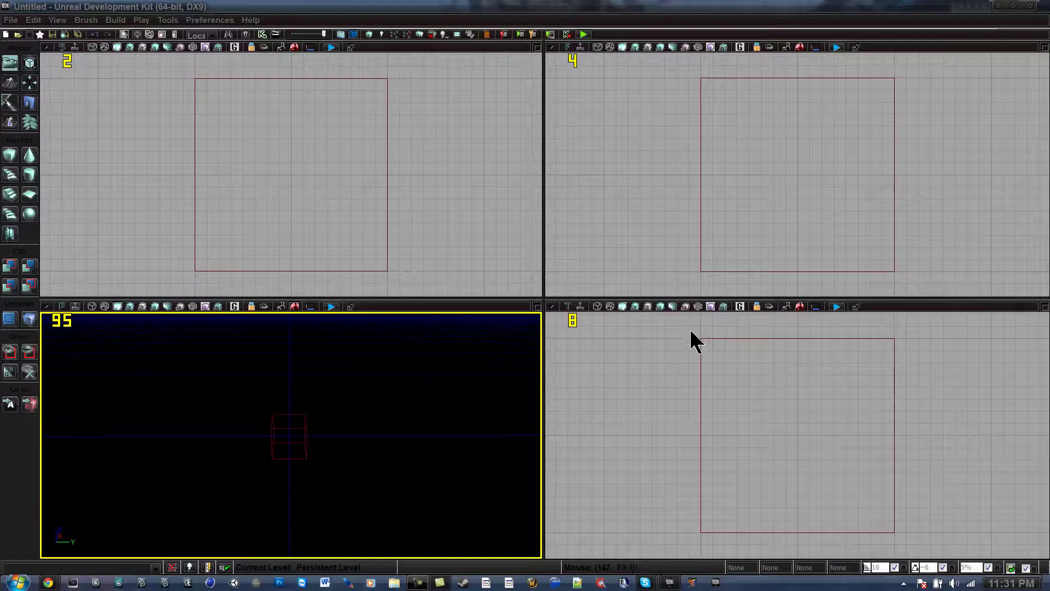
Step: Build a cube brush with X 1024, Y 1024 and Z 32, and add it to the level as solid floor geometry
right_drag(321, 411, 323, 359)
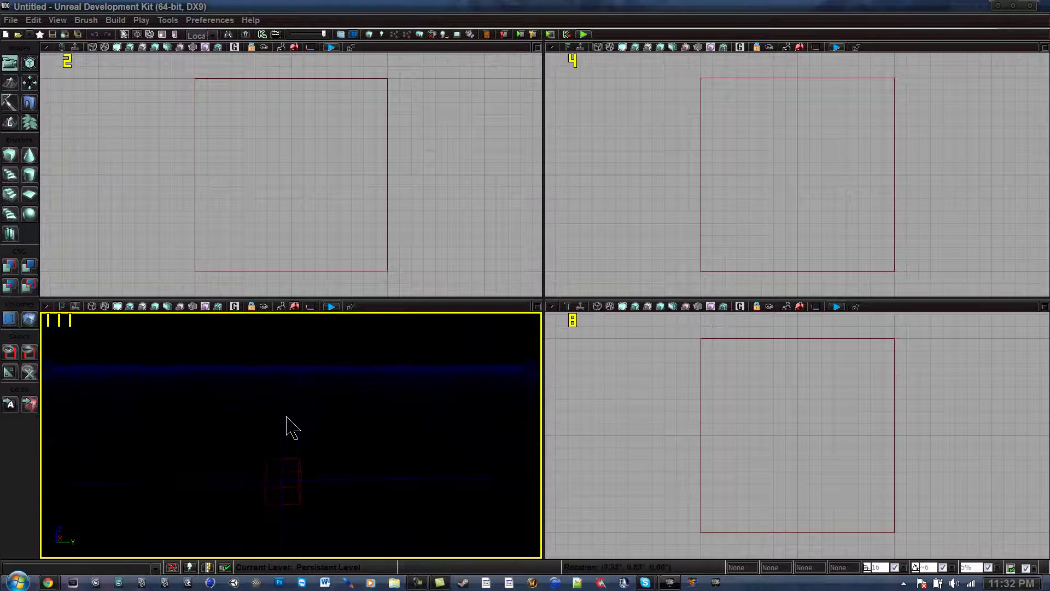
right_click(11, 160)
click(554, 239)
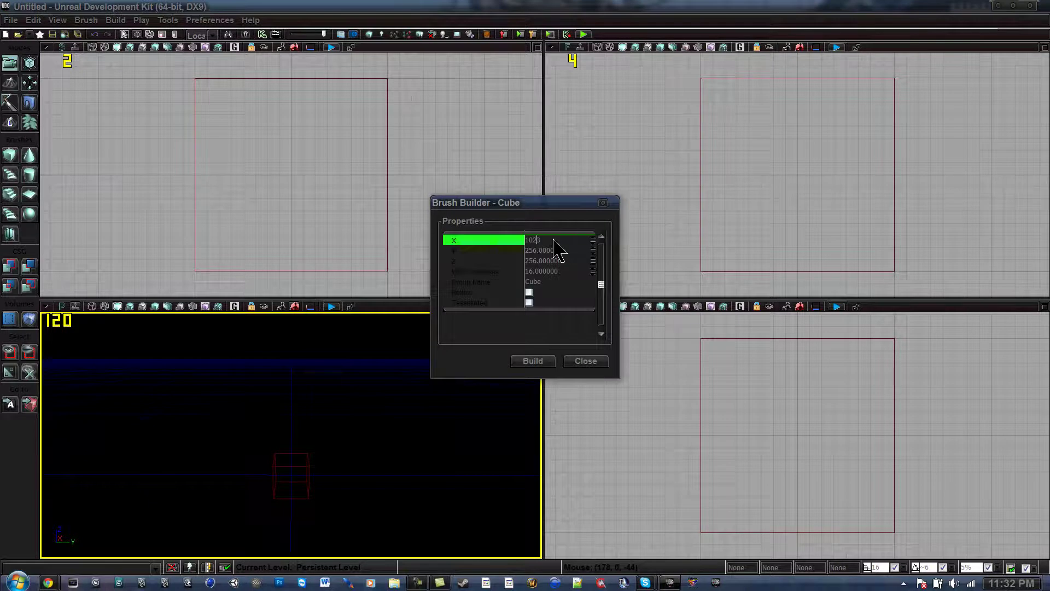
key(Tab)
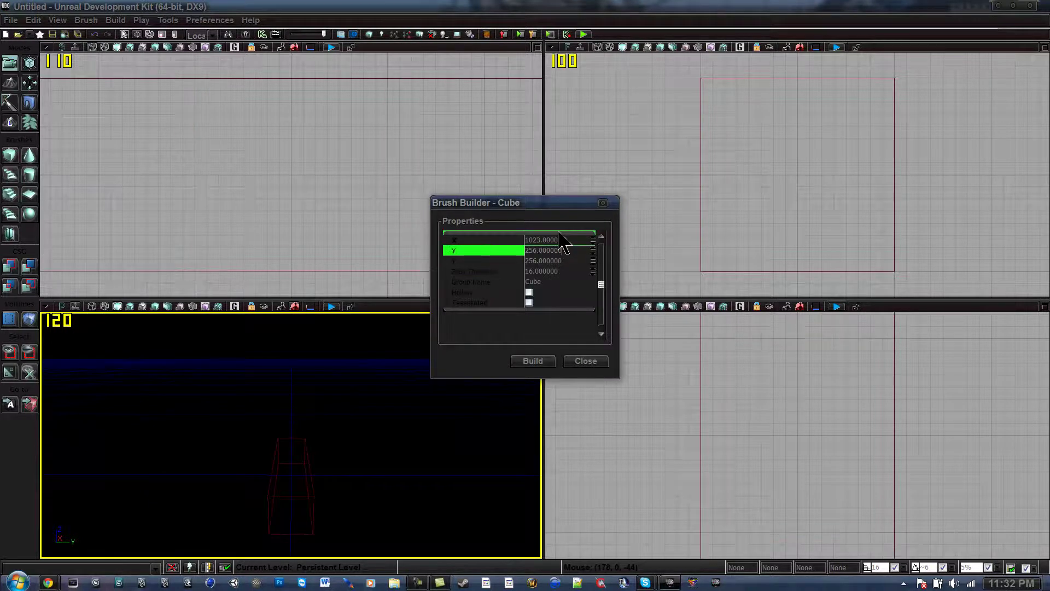
click(559, 235)
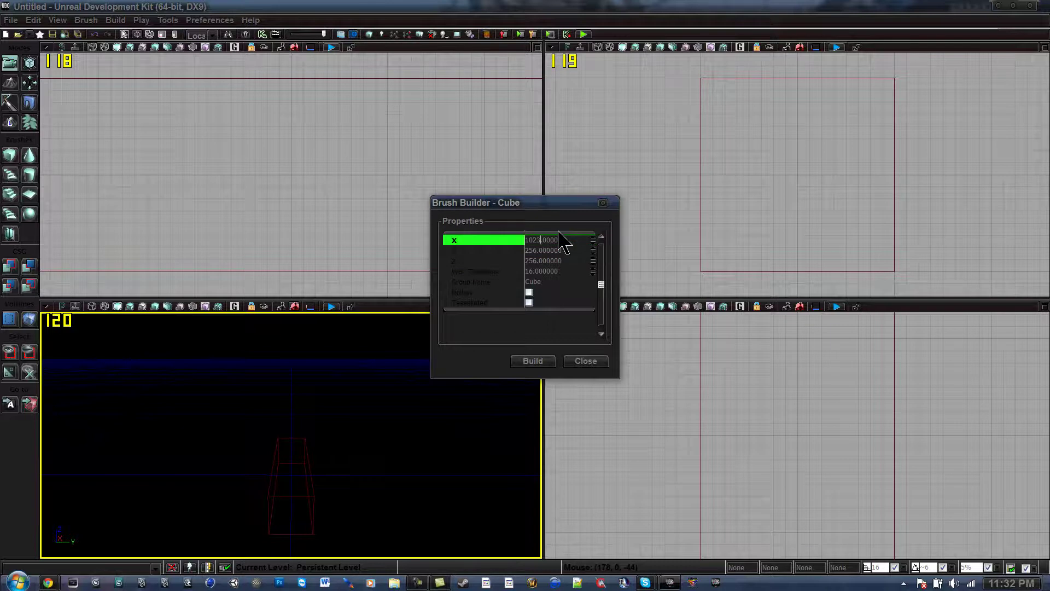
key(Tab)
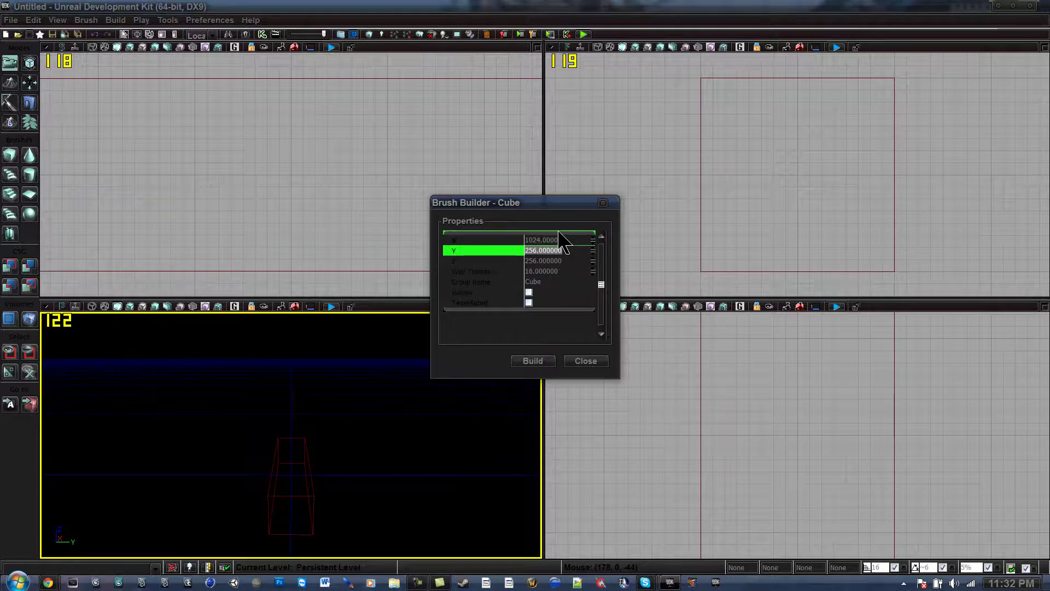
key(Tab)
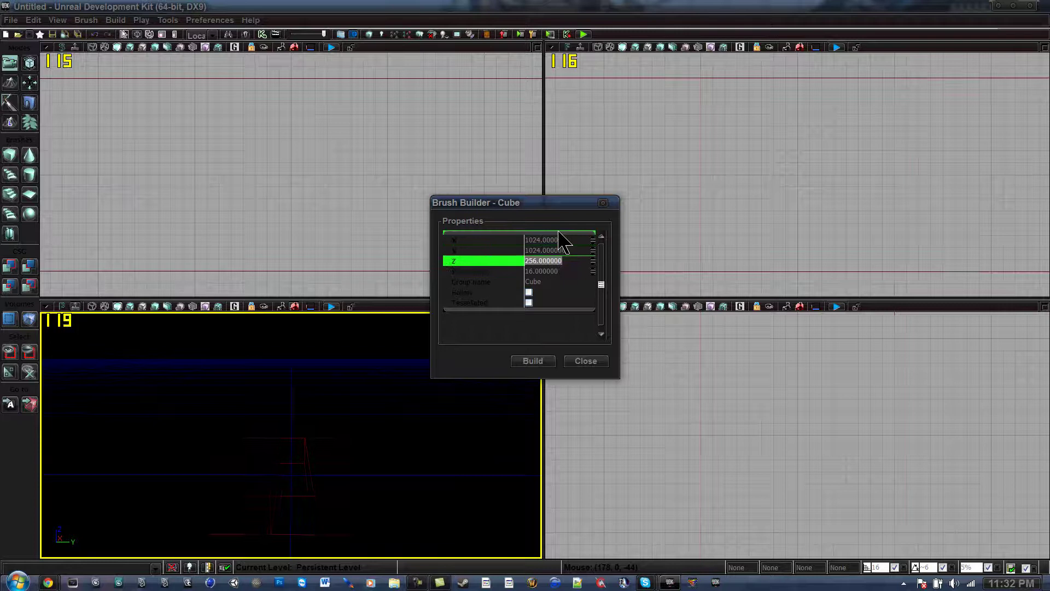
text(32)
key(Return)
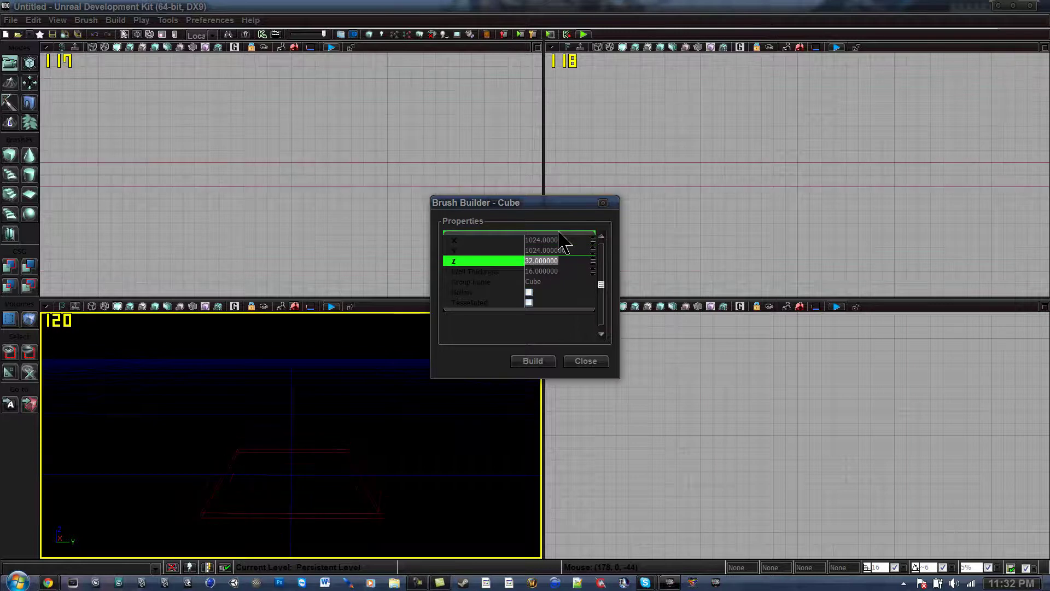
click(605, 363)
click(9, 266)
scroll(277, 441, up, 5)
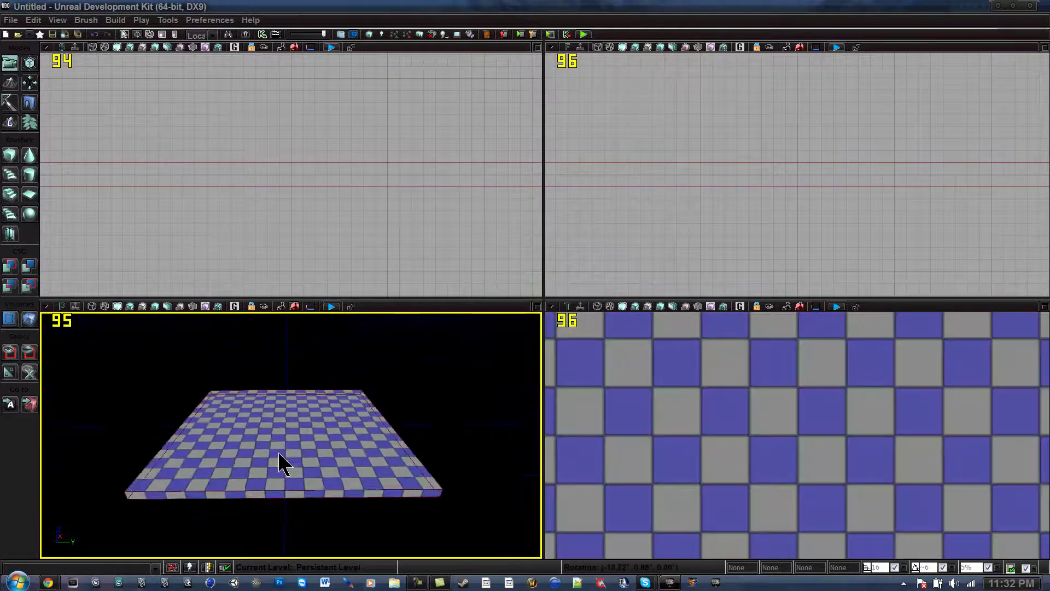
Step: Place a point light above the middle of the floor and build the lighting at Preview quality
click(285, 420)
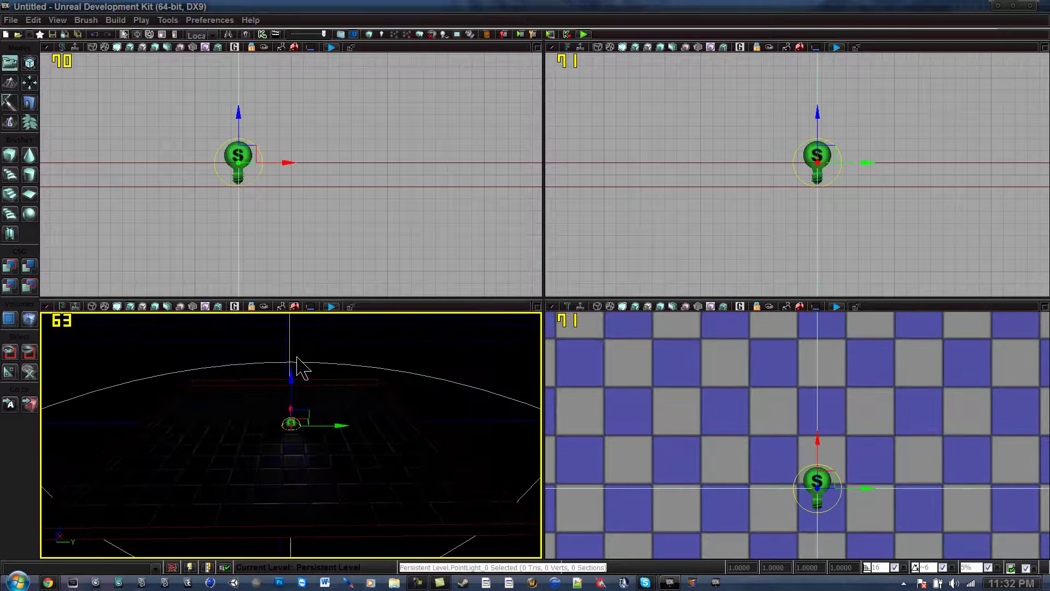
drag(290, 377, 249, 282)
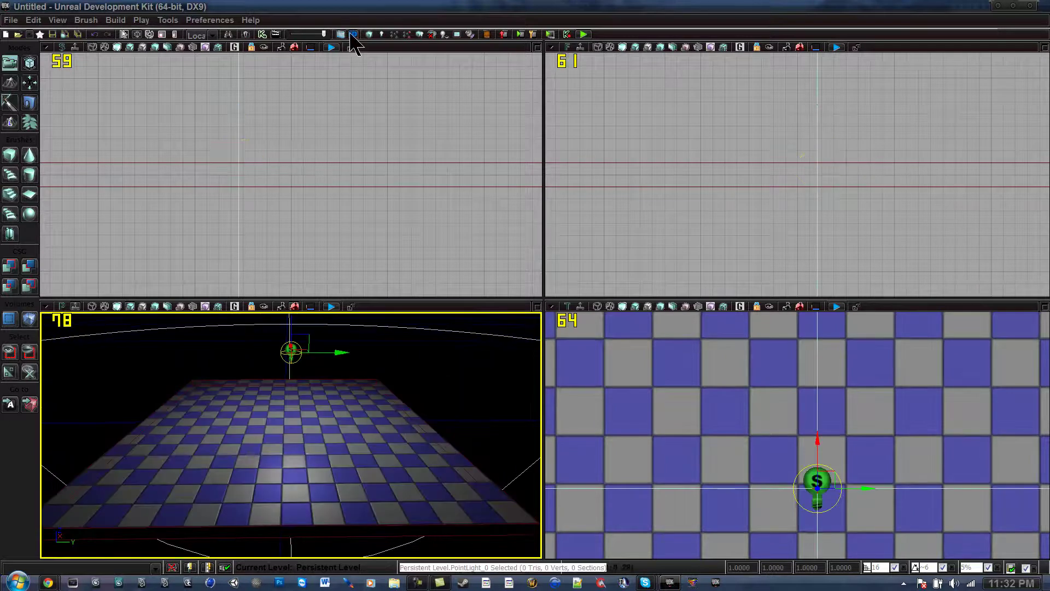
click(382, 34)
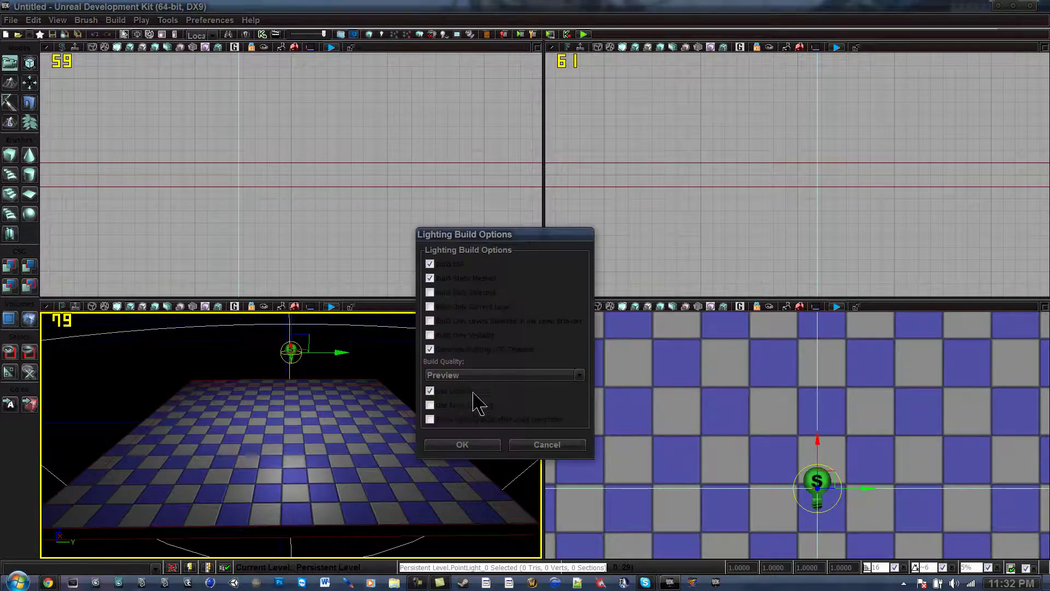
click(477, 444)
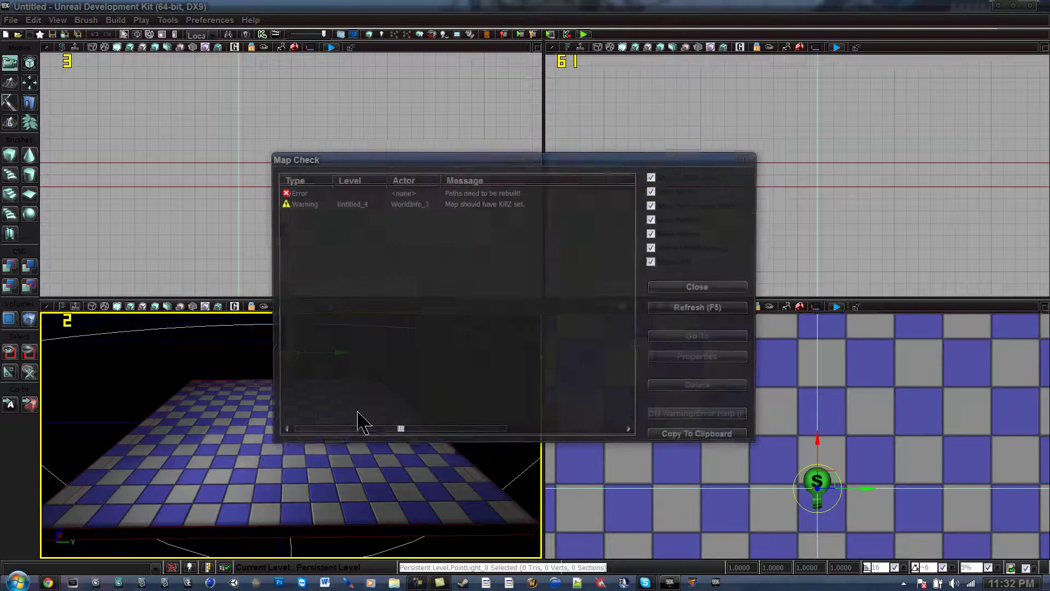
click(680, 286)
Step: Play the level from a point on the checkered floor and walk around in the preview
scroll(251, 382, up, 4)
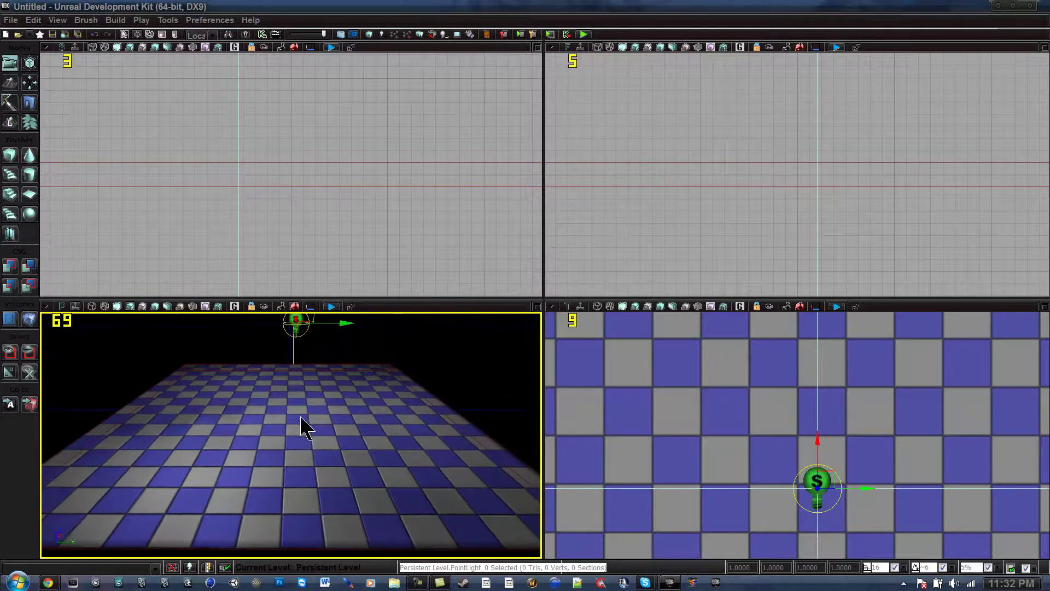
click(330, 432)
right_click(332, 441)
click(375, 411)
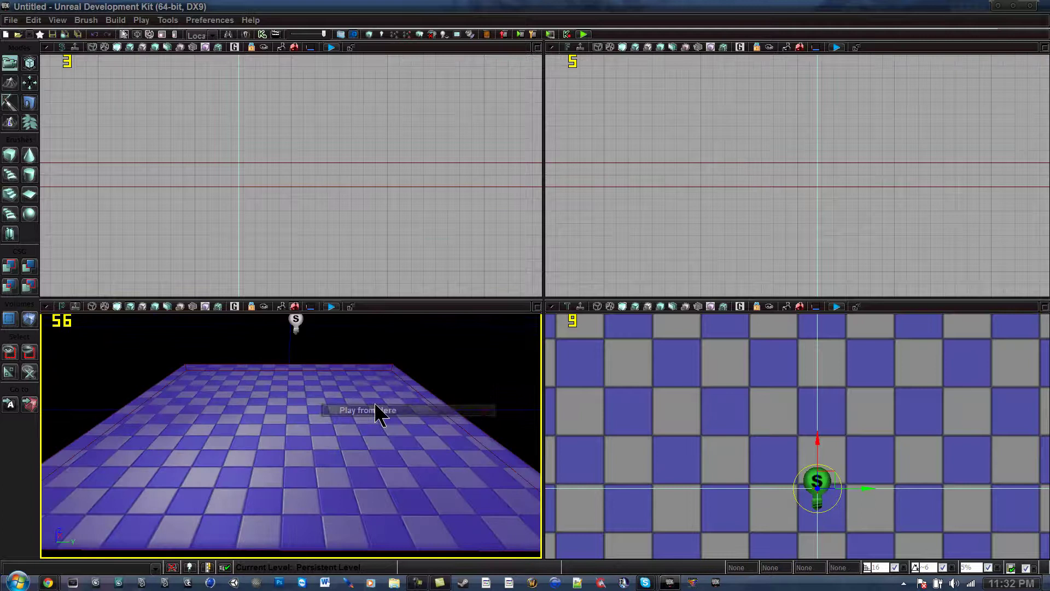
key(w)
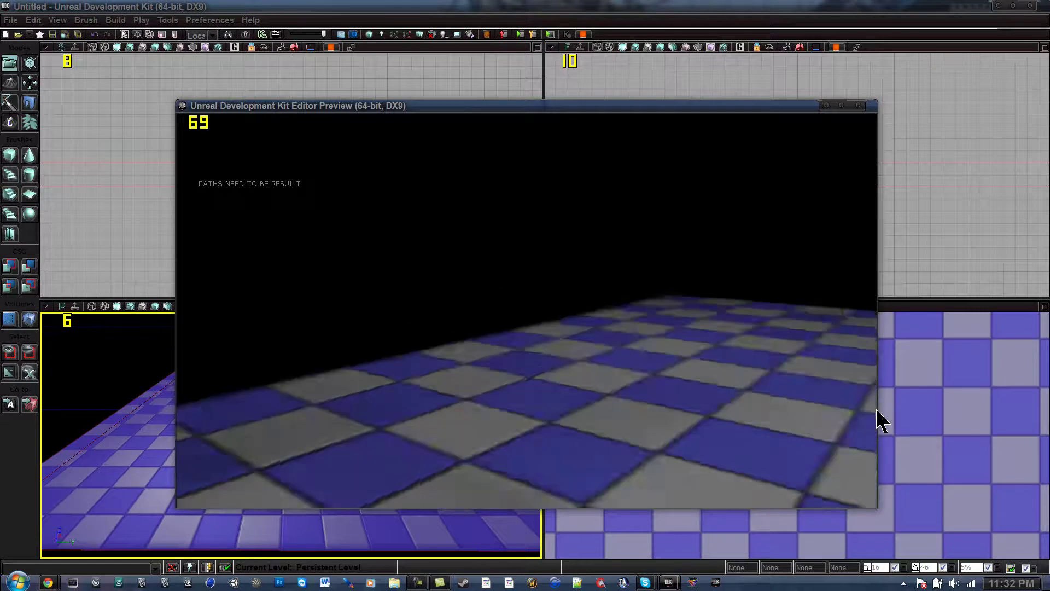
Step: Run the console command behindview in the game preview, and end the preview
key(Tab)
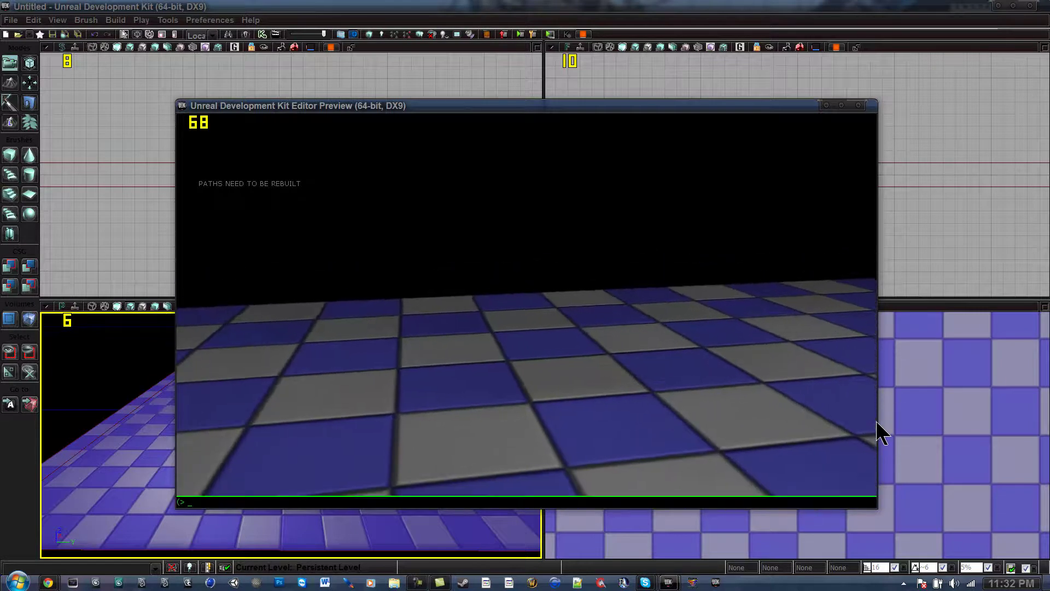
text(beginBVThindview)
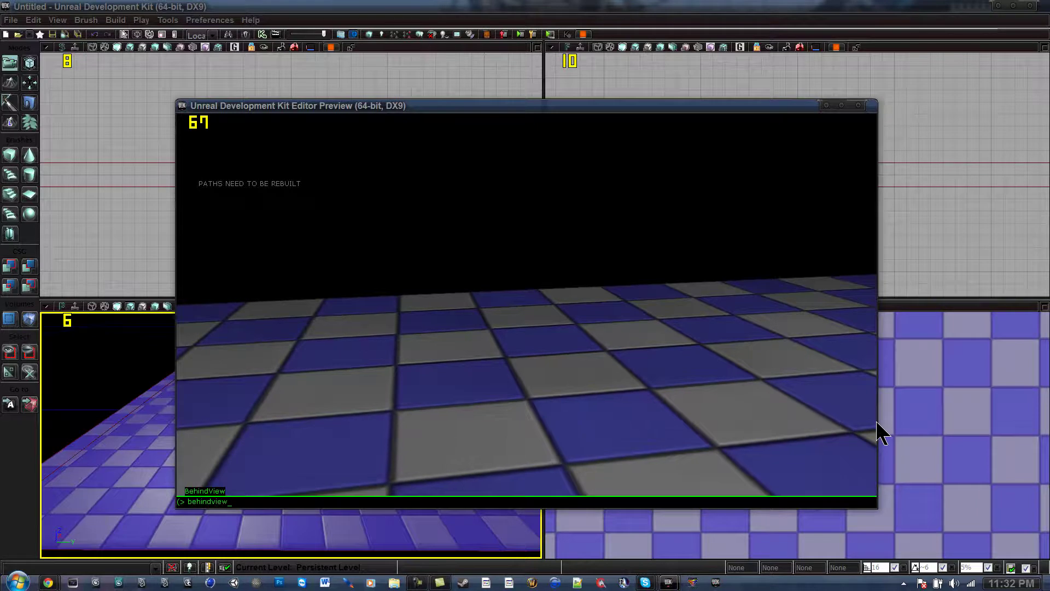
key(Return)
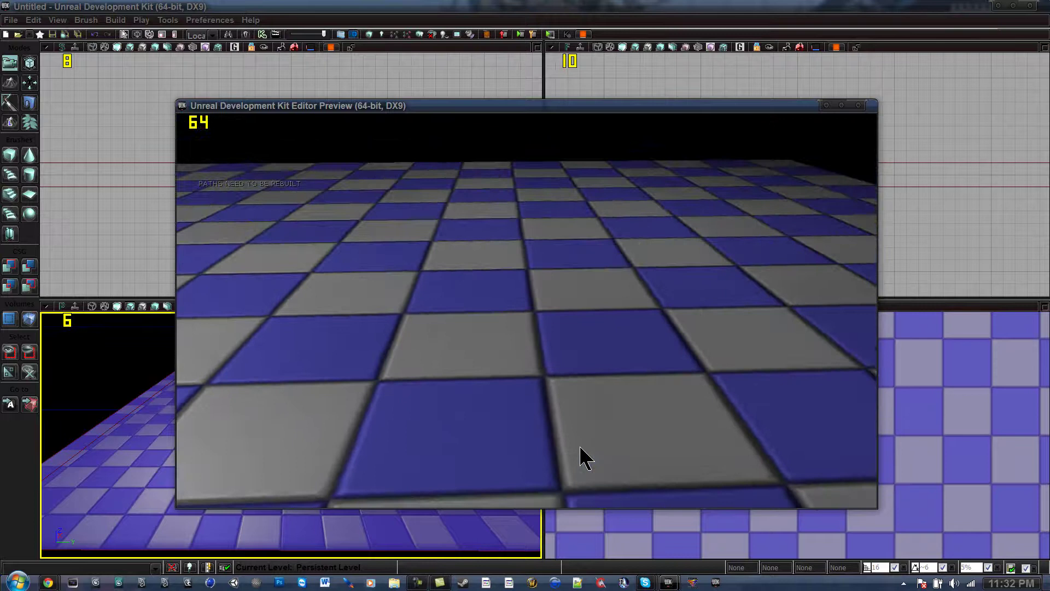
key(Escape)
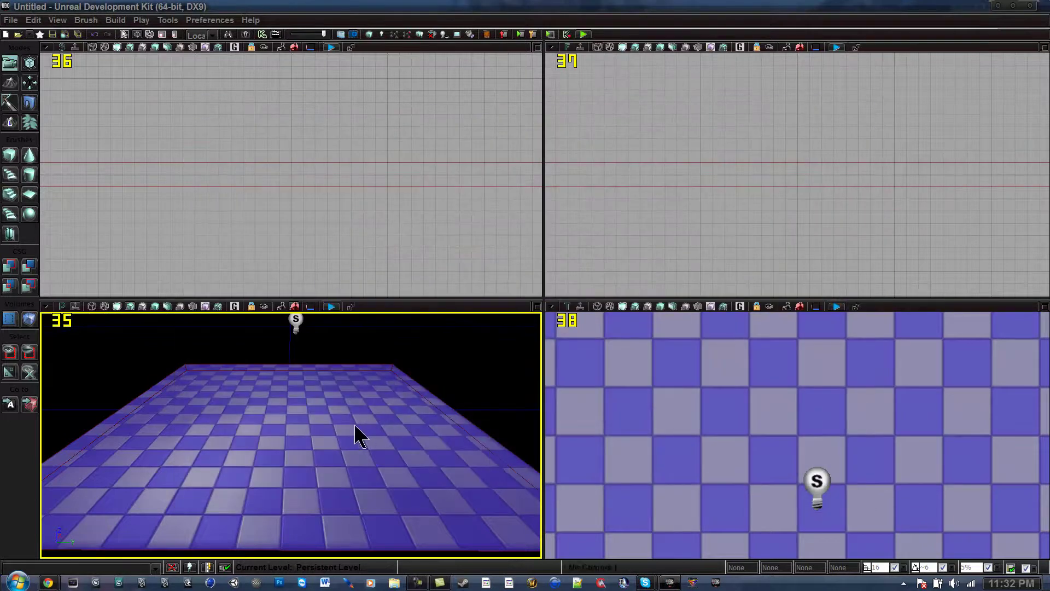
Step: Set the map's Default Game Type to UTGame in the world properties
mouse_move(356, 426)
right_down()
mouse_move(347, 427)
mouse_move(366, 417)
mouse_move(352, 406)
right_up()
drag(353, 417, 357, 424)
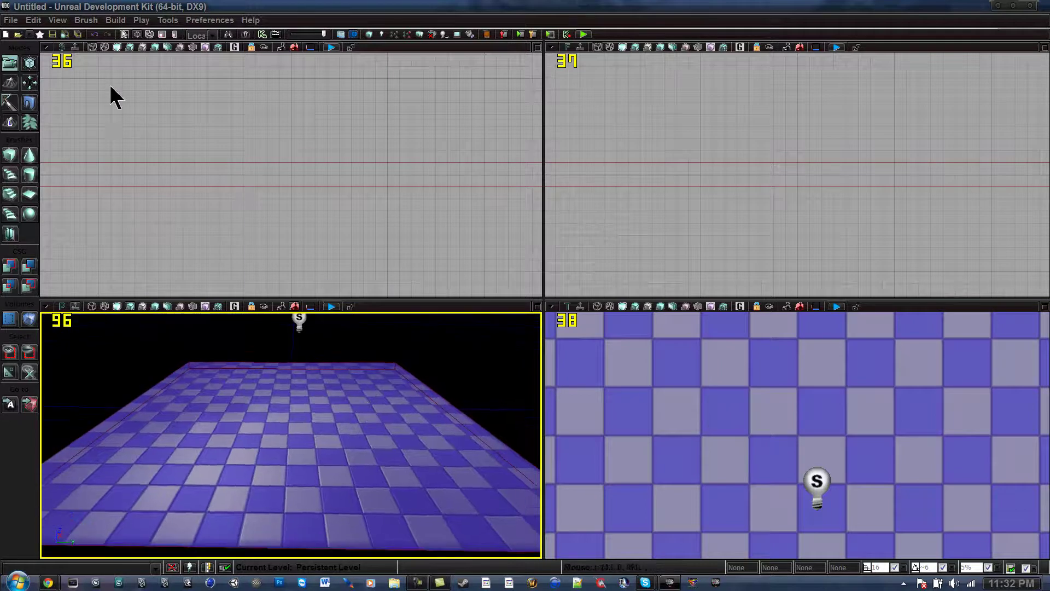
click(57, 20)
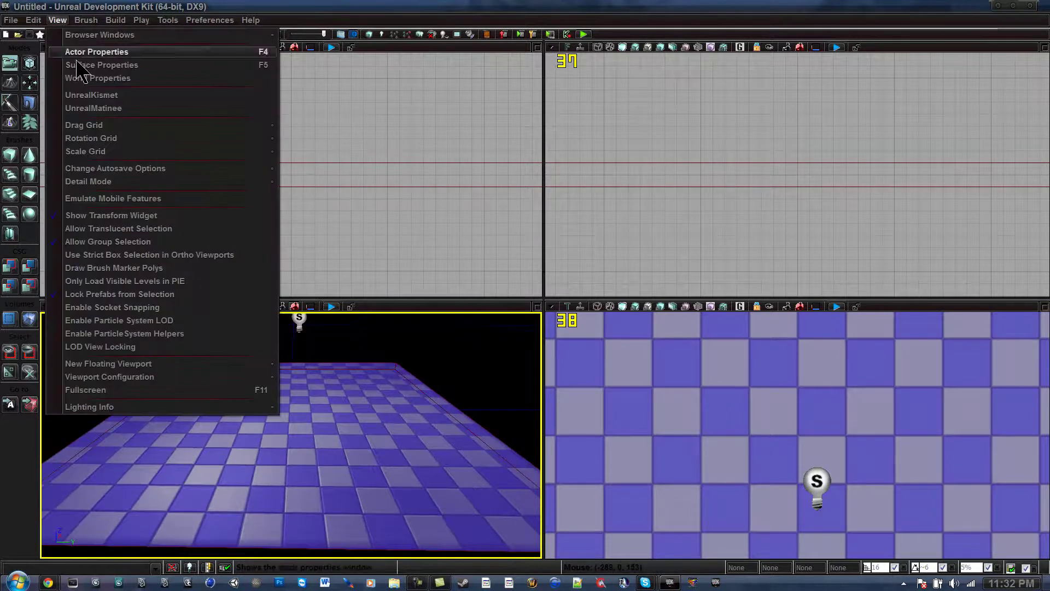
click(87, 79)
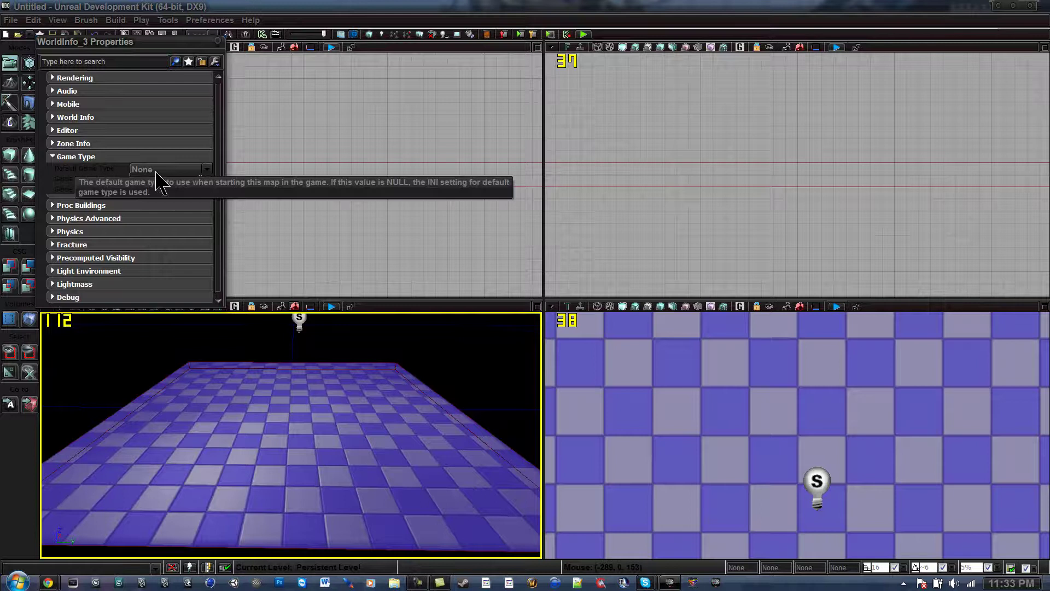
click(198, 169)
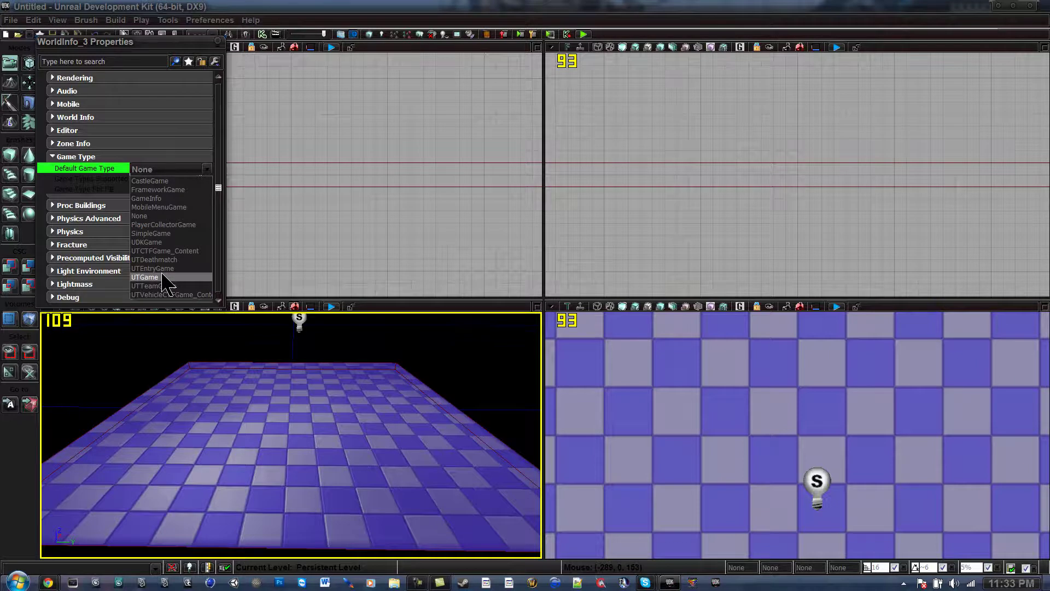
click(148, 277)
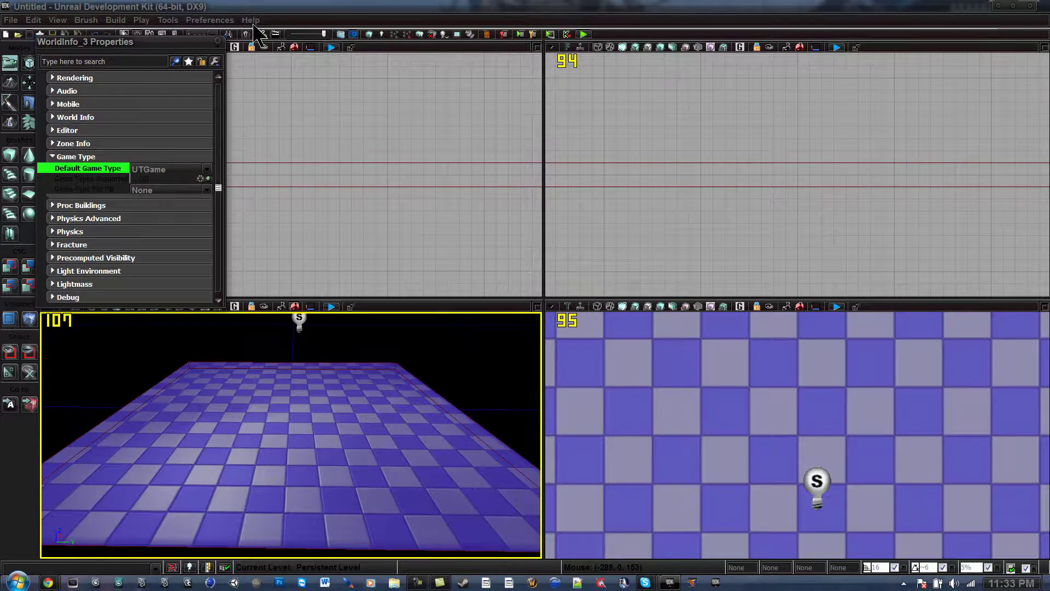
click(219, 41)
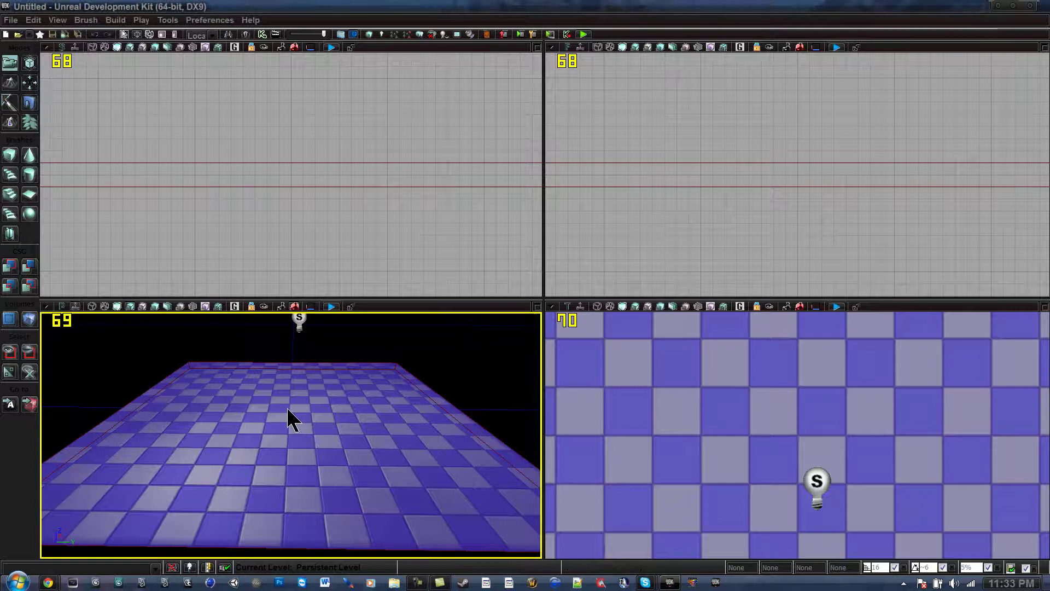
Step: Play the level from the floor again, walk around and fire the weapon several times
drag(289, 418, 292, 390)
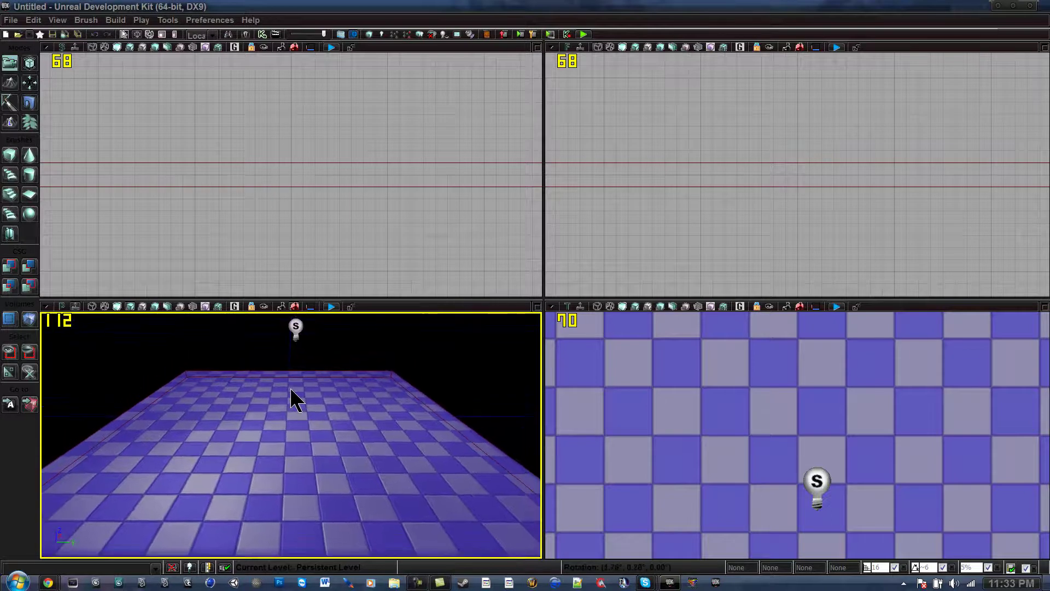
right_click(323, 458)
click(355, 437)
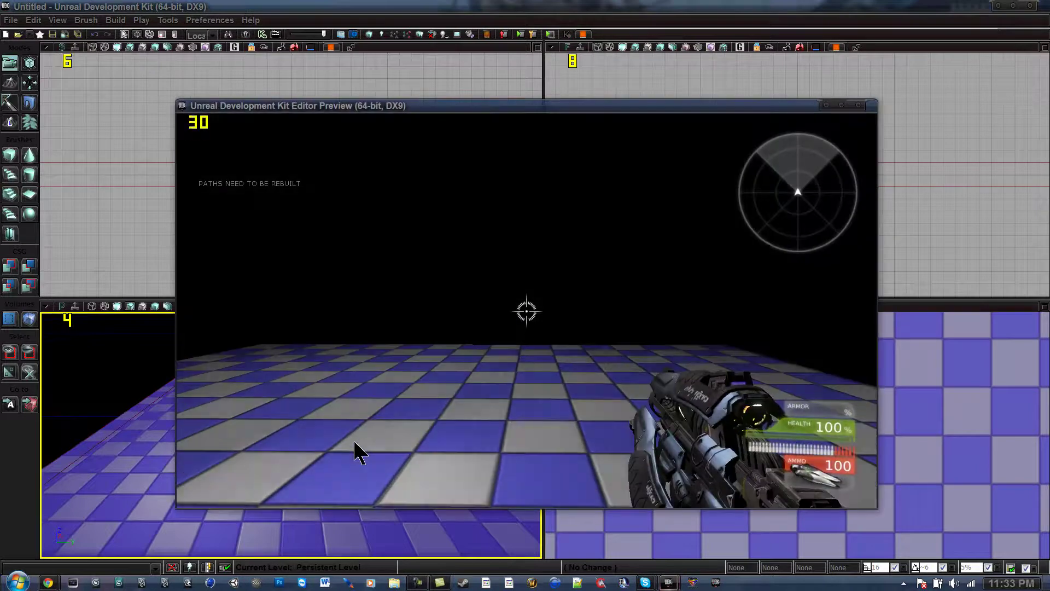
key(w)
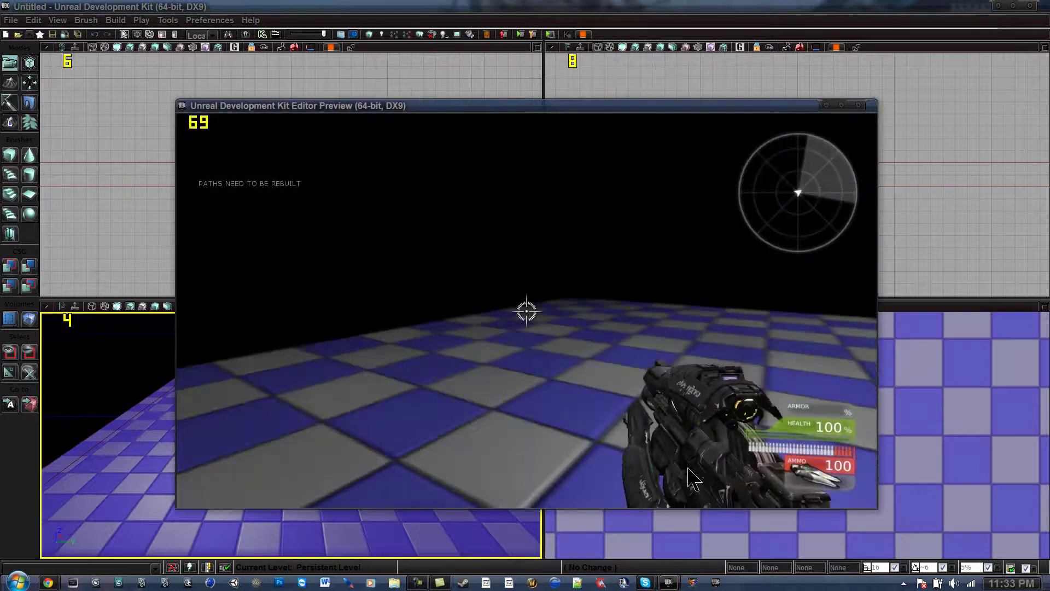
click(809, 447)
click(809, 447)
click(809, 447)
click(808, 447)
click(809, 447)
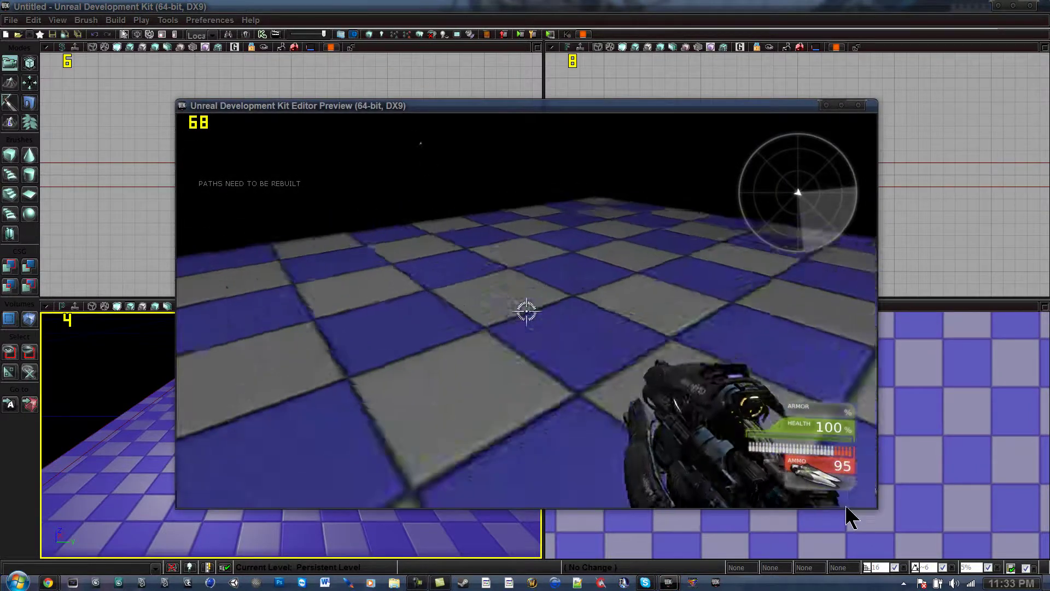
click(847, 508)
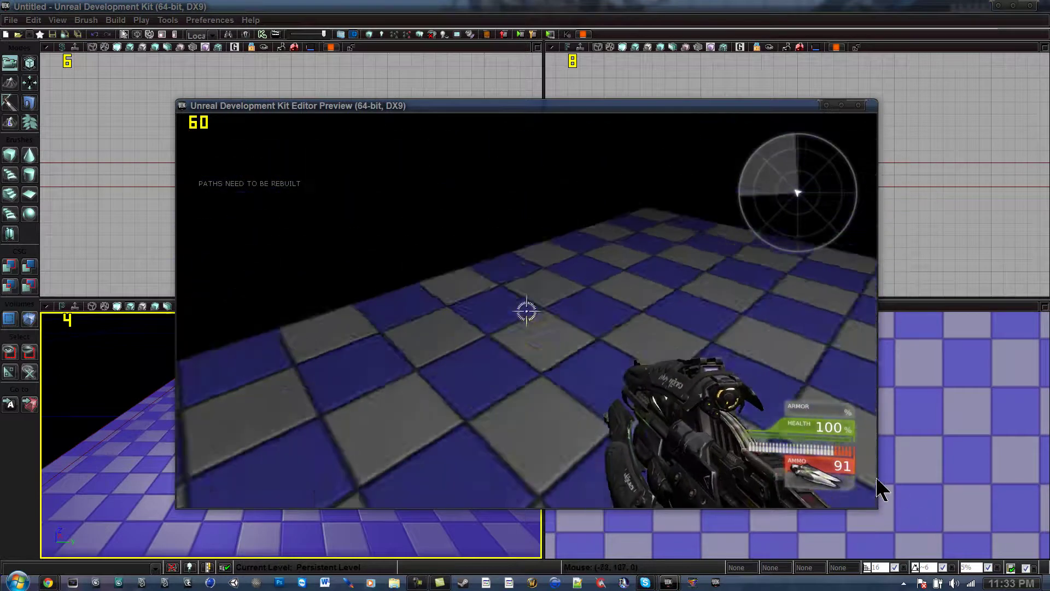
Step: Run the console command BehindView in the game preview to switch to the third-person camera
key(Tab)
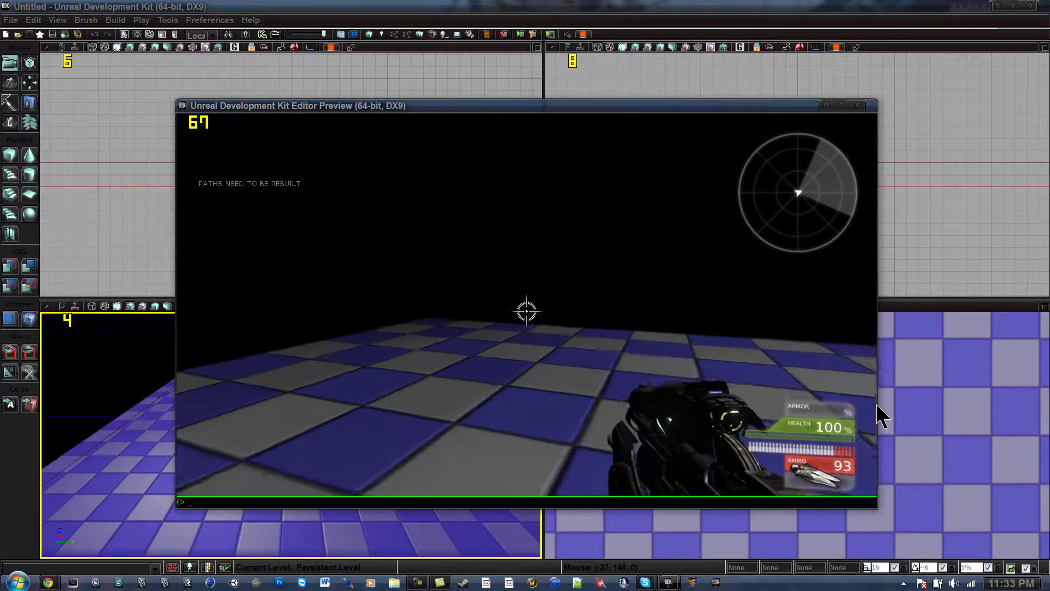
text(behindView)
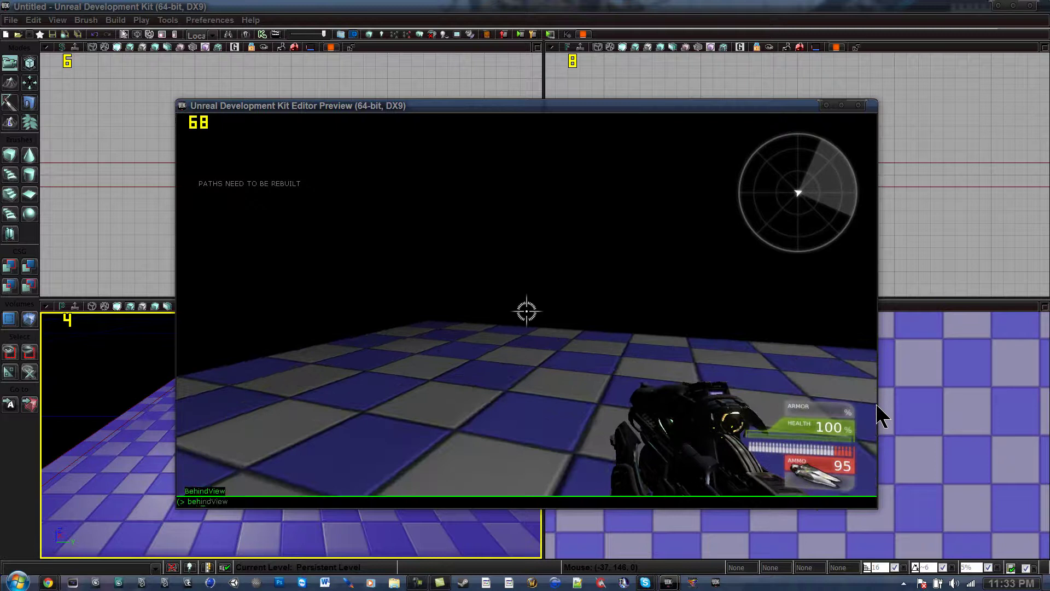
key(Return)
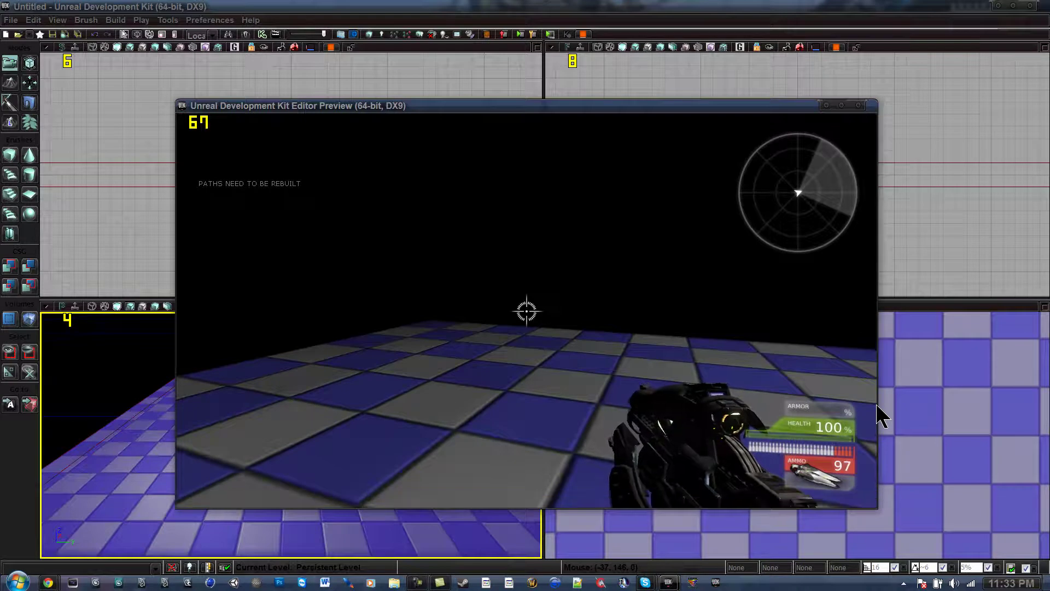
key(Tab)
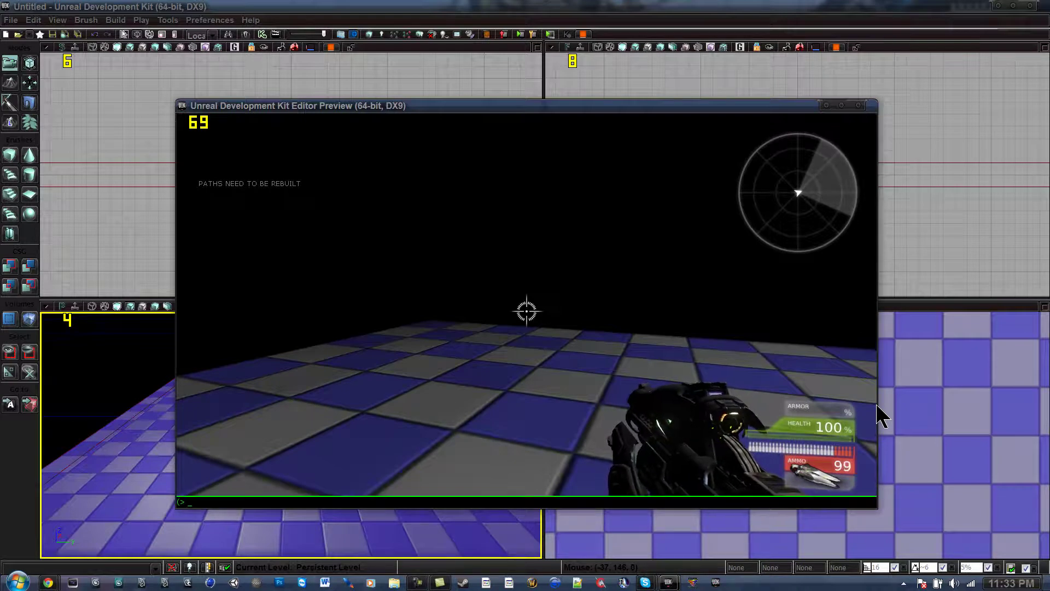
text(beginBVT)
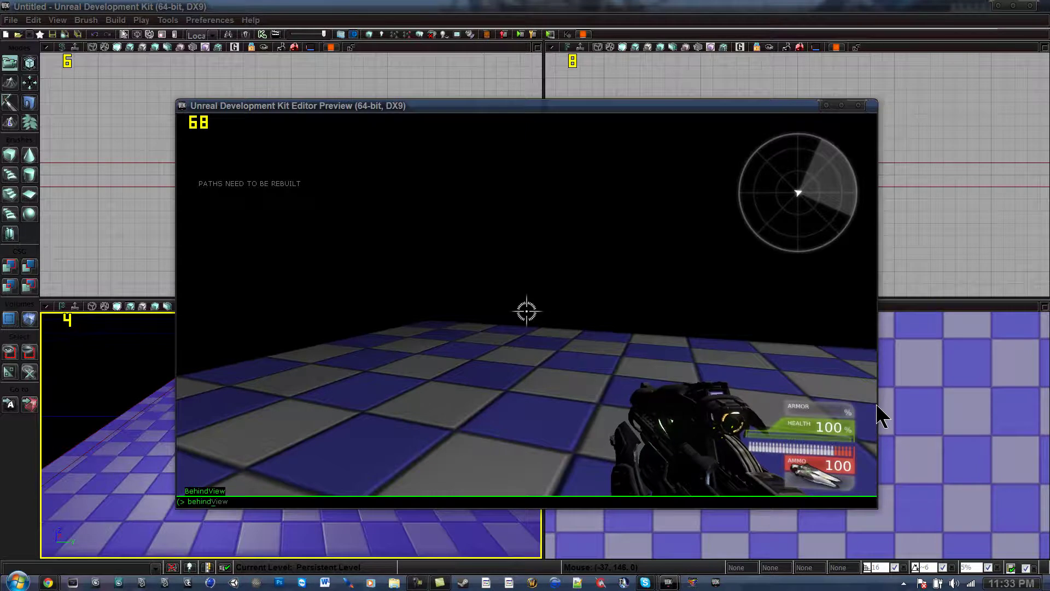
key(Return)
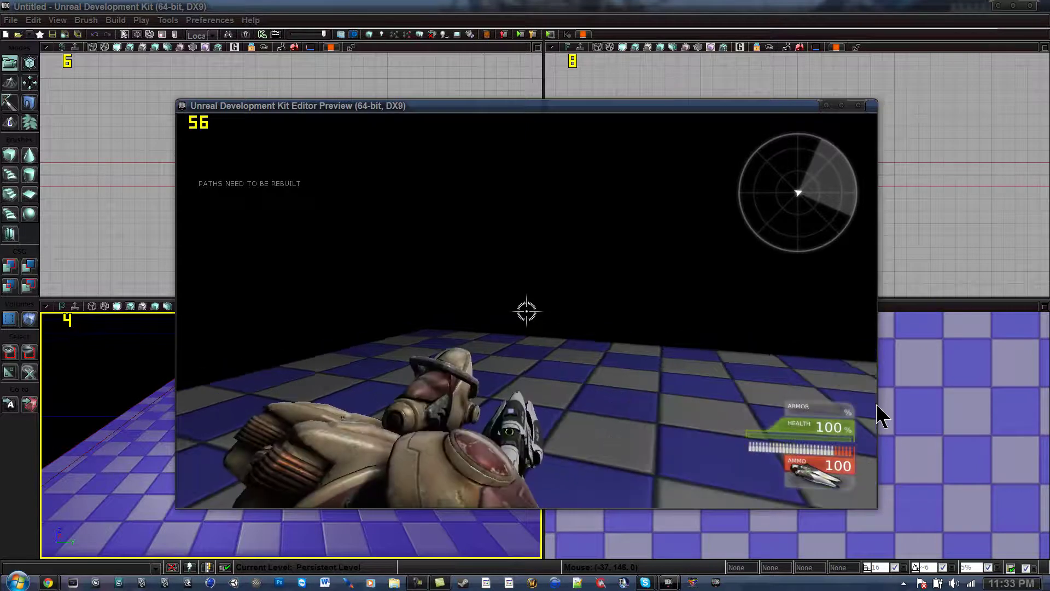
Step: Test the third-person view by turning the character and firing the weapon in both modes, and end the preview
key(Left)
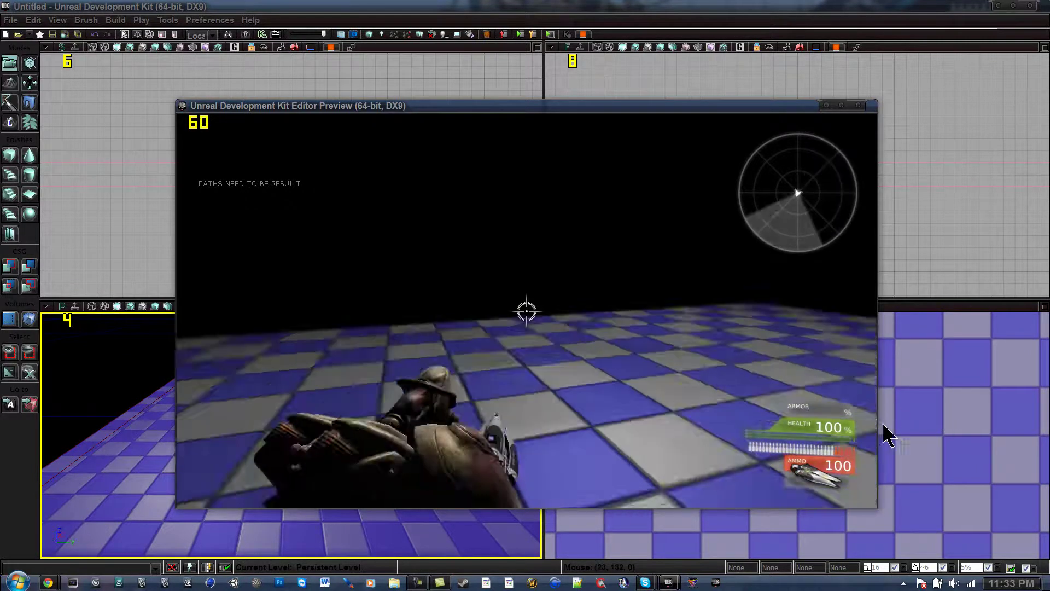
click(880, 422)
click(877, 421)
right_click(876, 421)
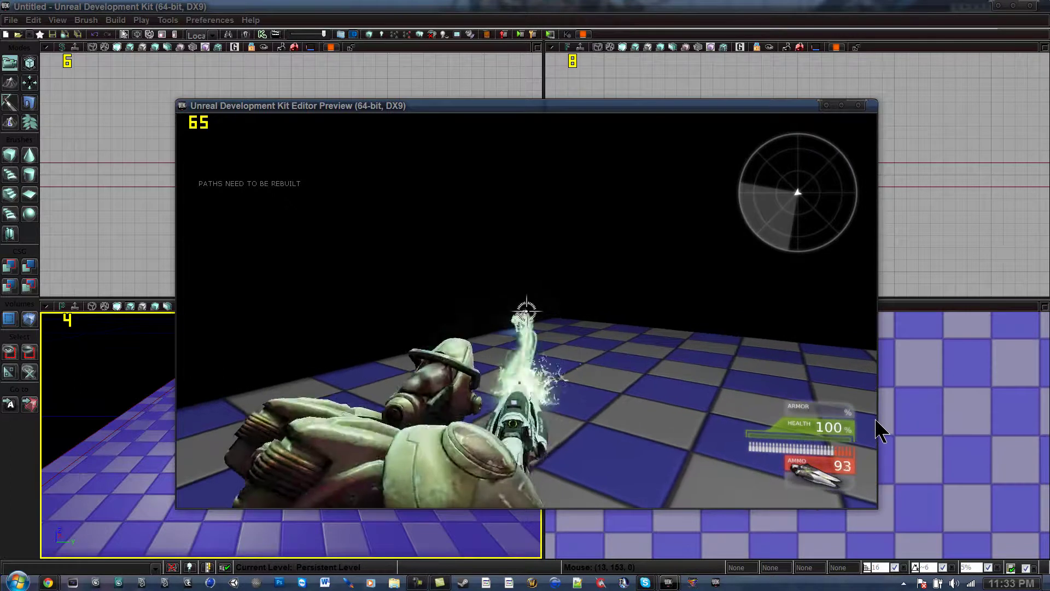
key(Right)
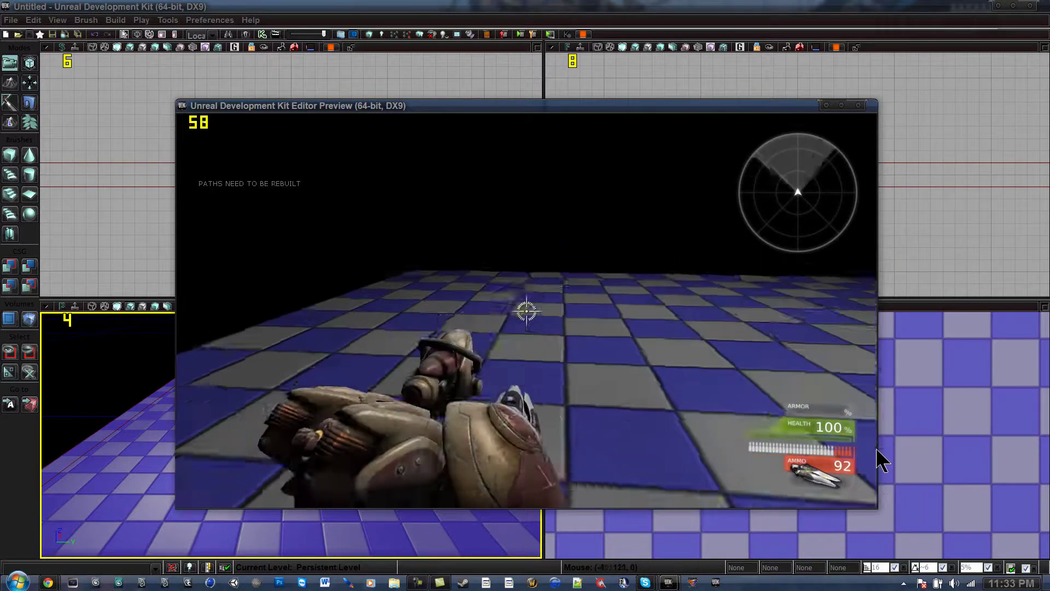
key(Escape)
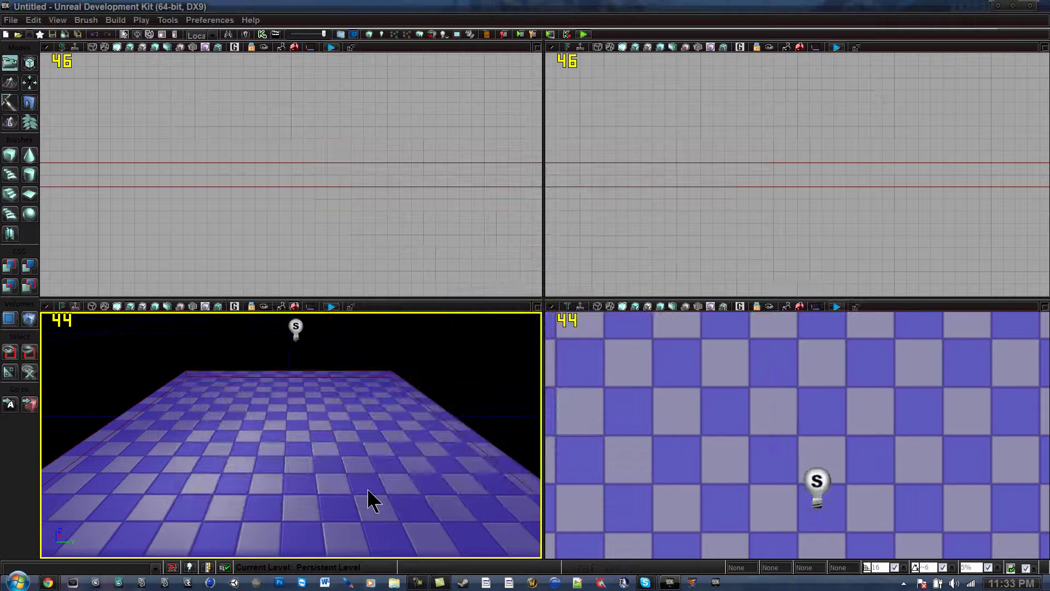
Step: Play the level from a point near the middle of the checkered floor, and end the preview
mouse_move(336, 370)
right_down()
mouse_move(342, 410)
mouse_move(324, 361)
mouse_move(329, 343)
mouse_move(336, 356)
right_up()
key(w)
key(s)
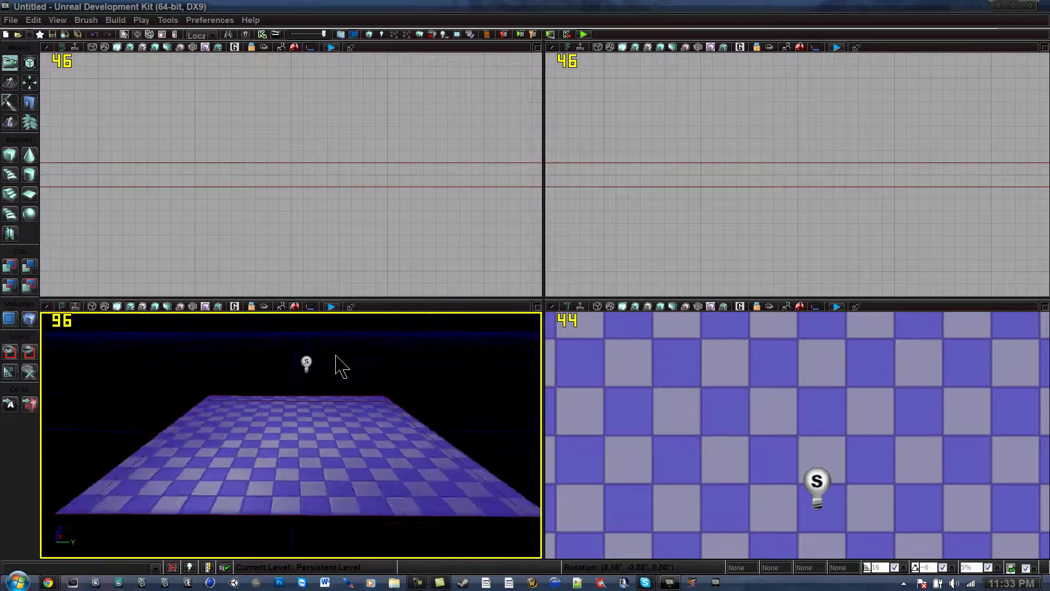
mouse_move(335, 356)
mouse_down()
mouse_move(342, 368)
mouse_move(337, 362)
mouse_up()
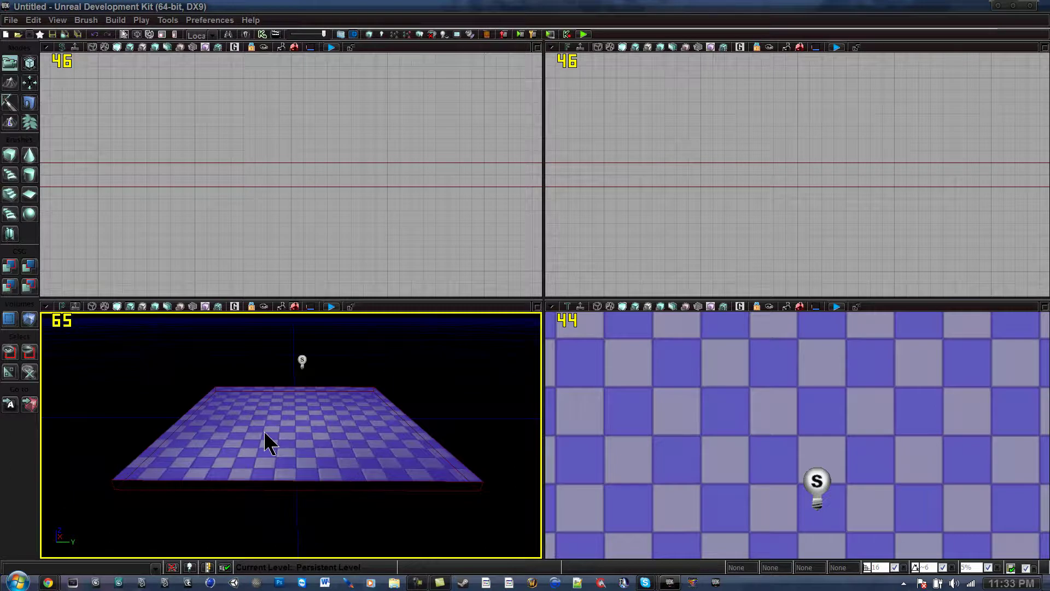
right_click(286, 413)
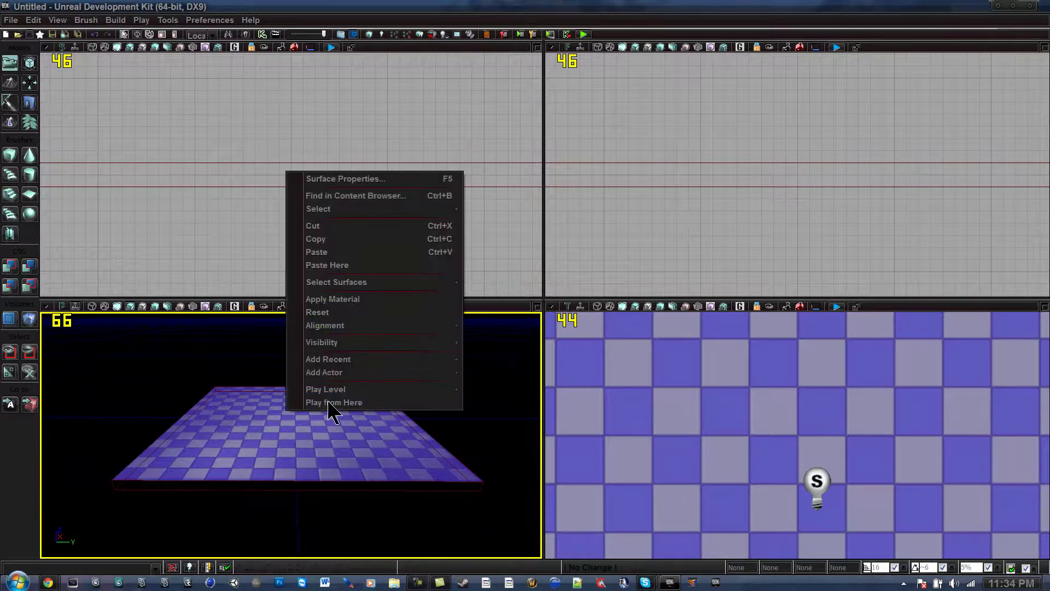
click(329, 408)
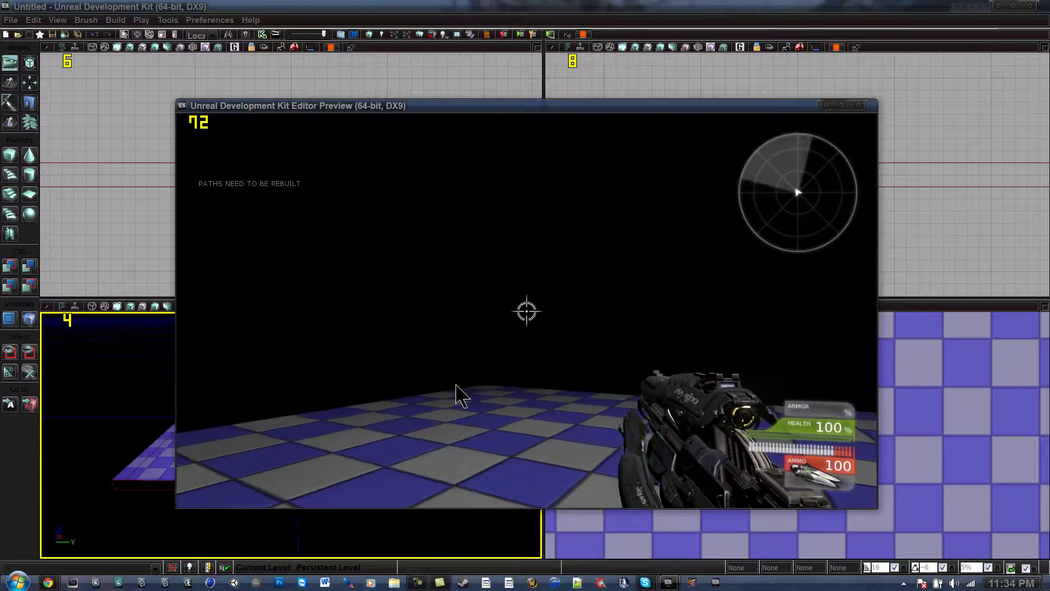
key(Escape)
Step: Switch to the Chrome browser and go back through the YouTube history to the Subscriptions page
click(49, 581)
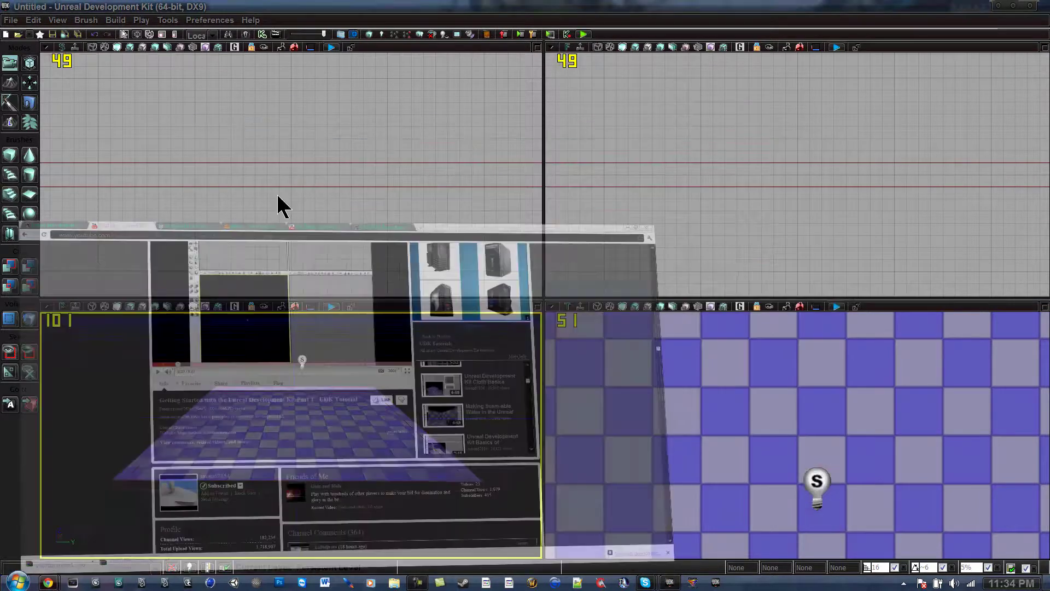
scroll(98, 214, up, 4)
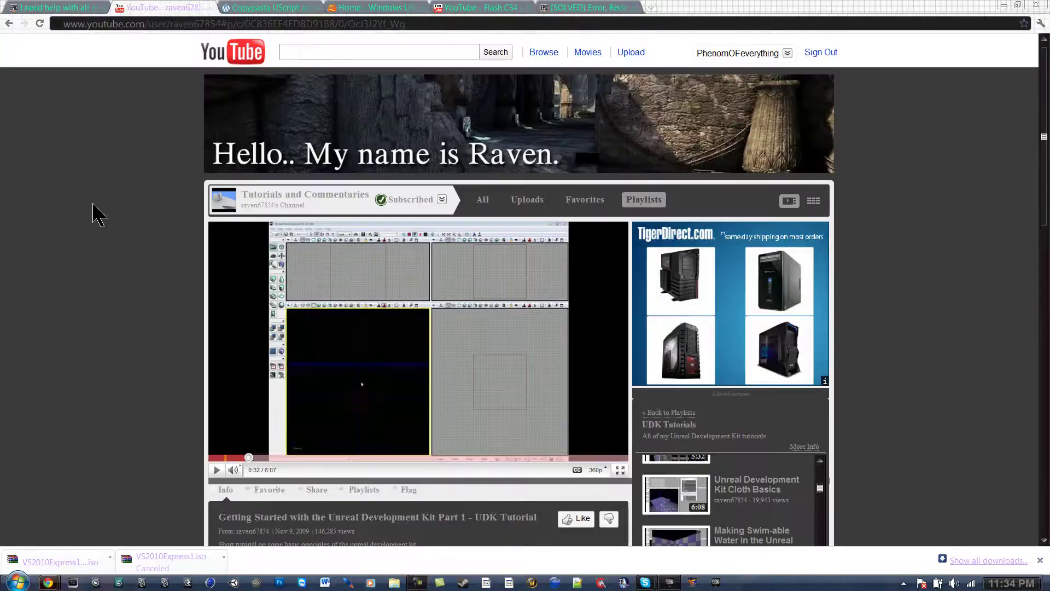
key(BackSpace)
key(BackSpace)
key(BackSpace)
key(BackSpace)
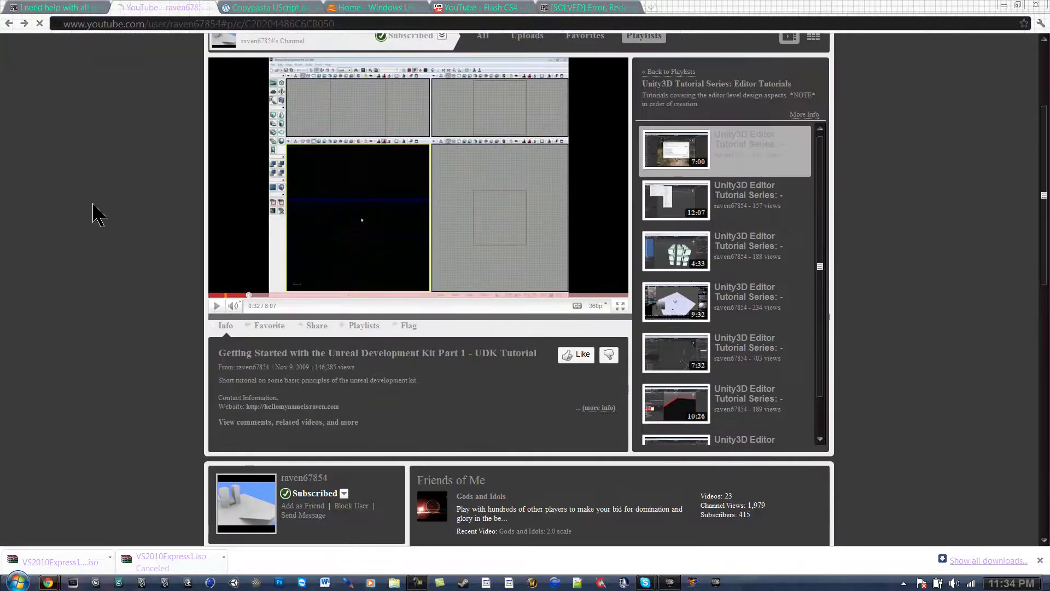
key(BackSpace)
key(BackSpace)
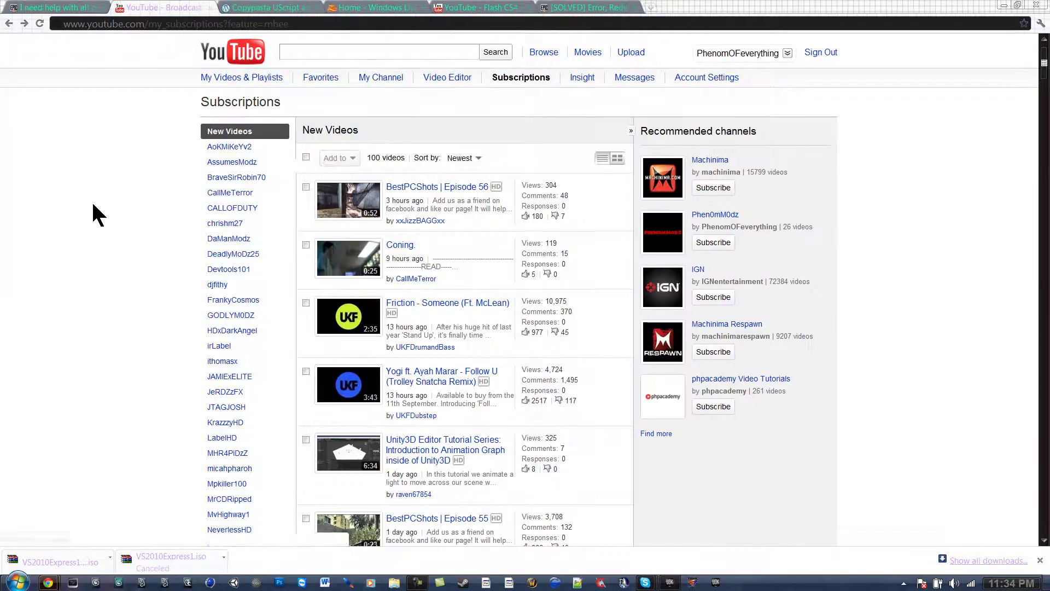
Step: Return to TheCodedMonkey's channel through the YouTube history and open the video Scaleform Tutorial - 07 - Actionscript
key(alt+Right)
key(alt+Right)
key(alt+Right)
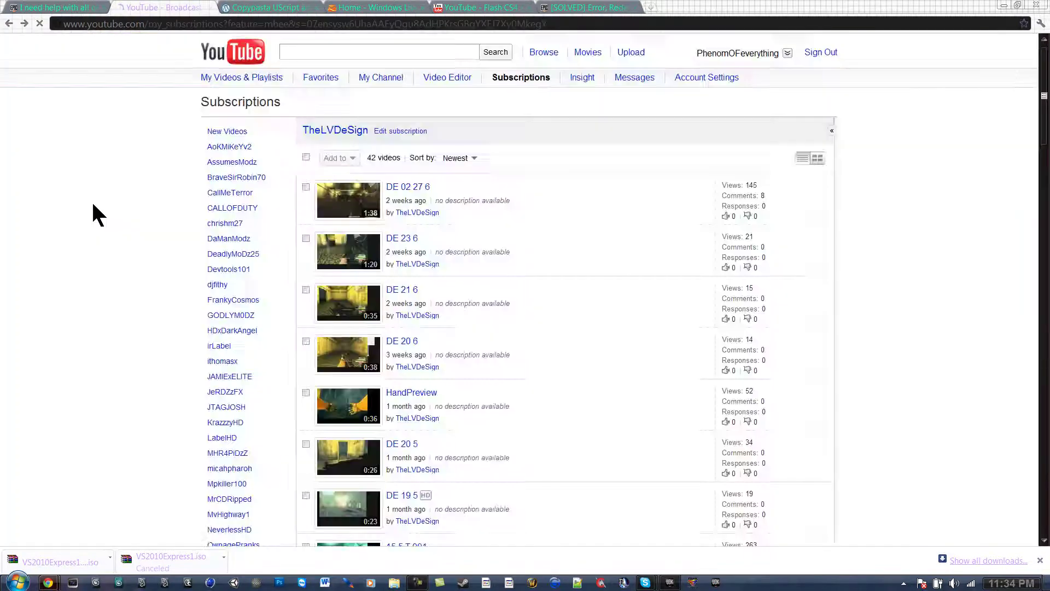
key(BackSpace)
key(BackSpace)
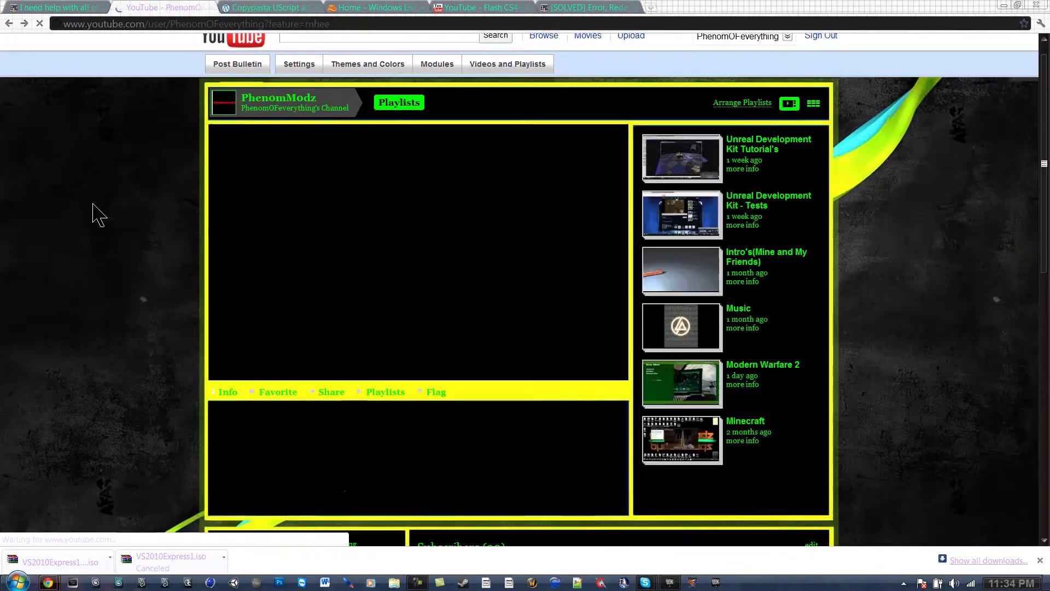
key(BackSpace)
key(BackSpace)
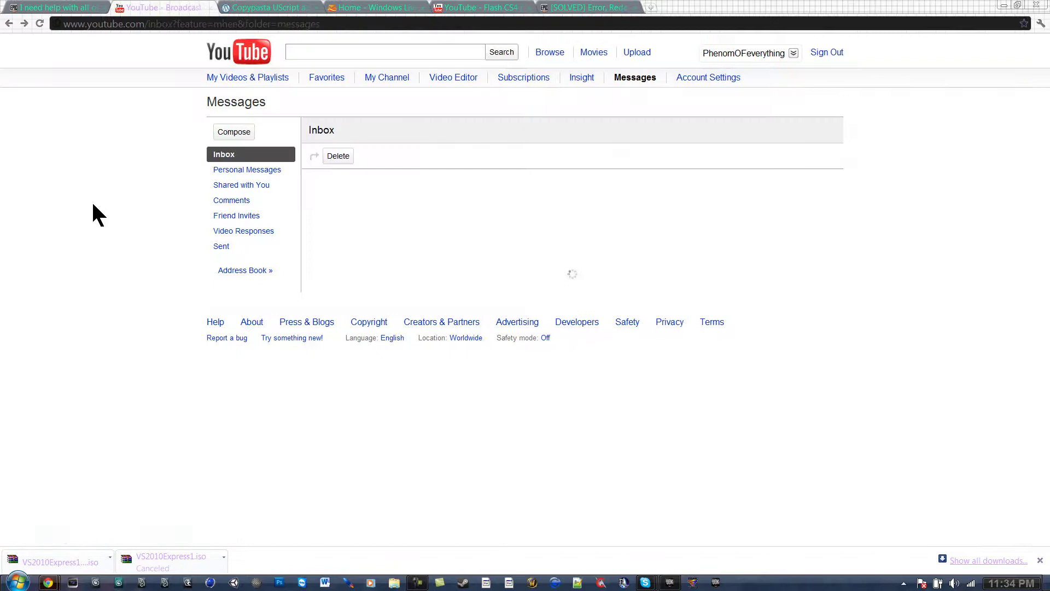
key(alt+Left)
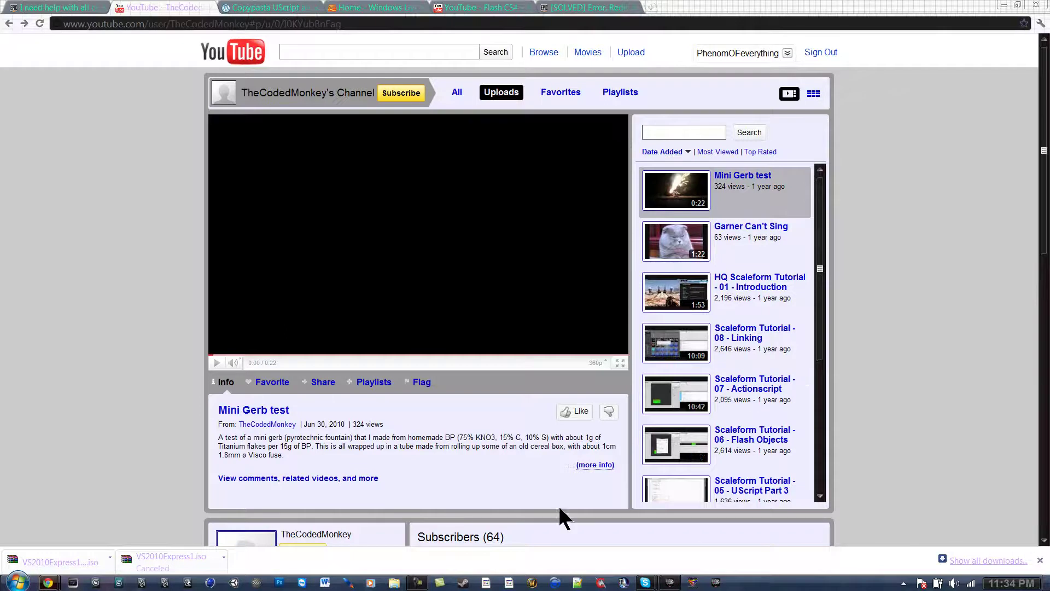
mouse_move(672, 584)
click(760, 401)
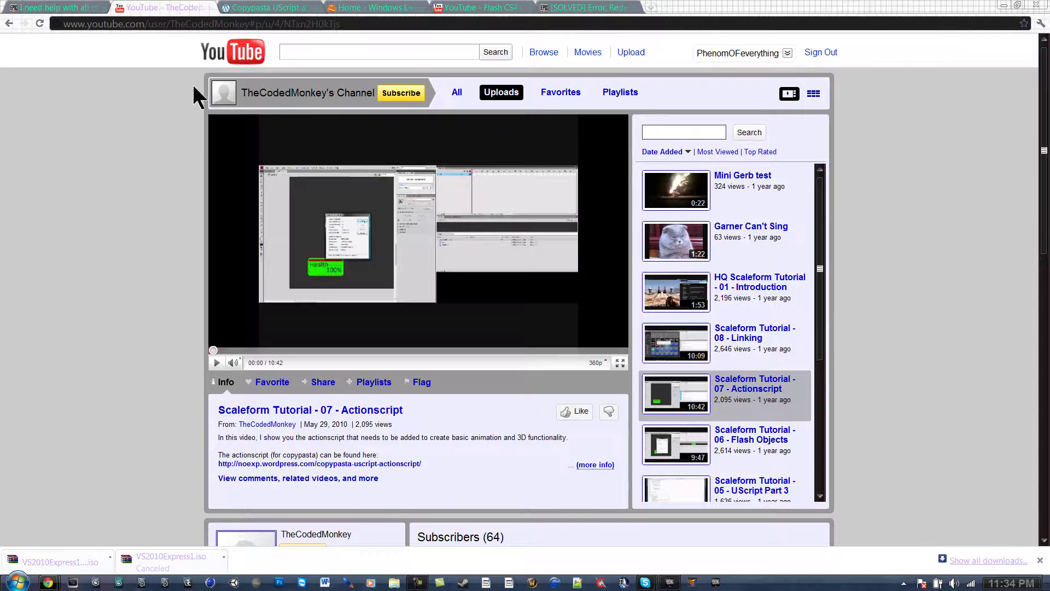
Step: Look through the open browser pages, including the UDK forum help thread and the Copypasta UScript and Actionscript page
click(82, 7)
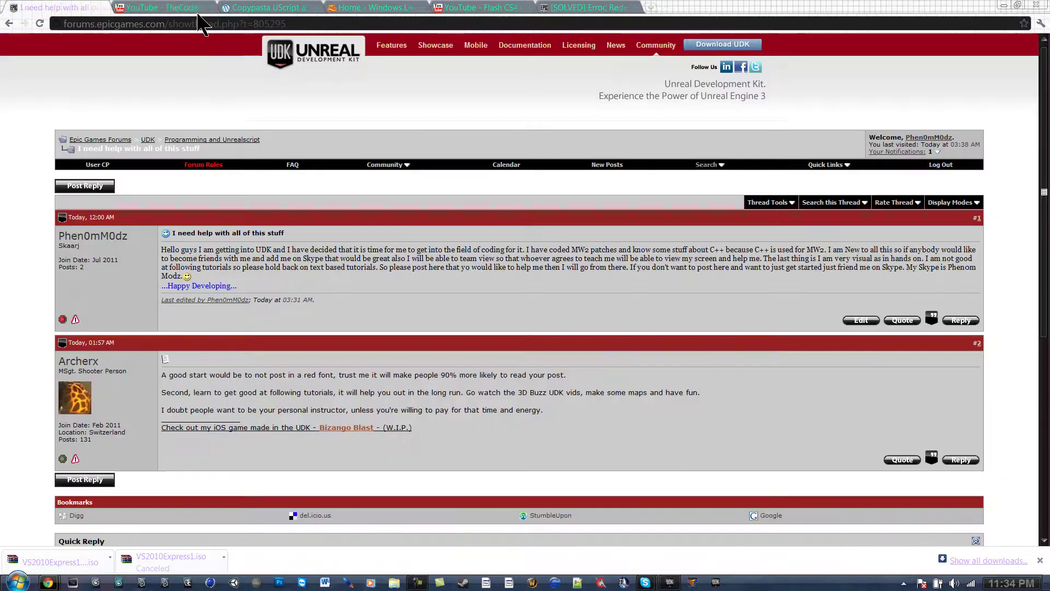
click(155, 8)
click(257, 7)
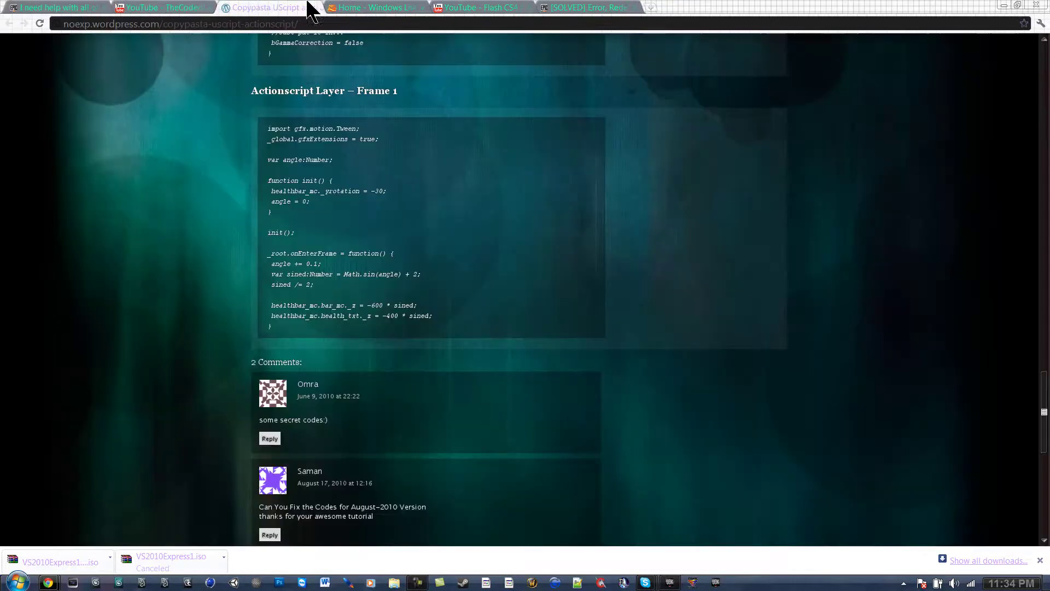
click(397, 8)
click(490, 8)
click(586, 8)
click(290, 8)
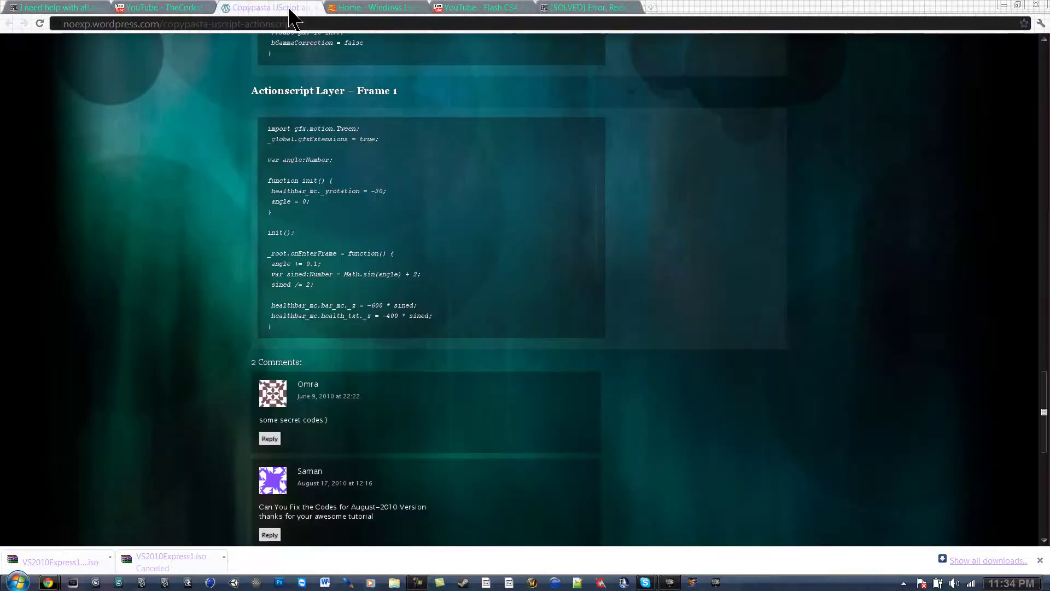
Step: Read the forum thread on the redefinition of 'function getpc' from its first post to KY2K's reply
click(586, 7)
scroll(456, 419, up, 8)
scroll(274, 377, up, 15)
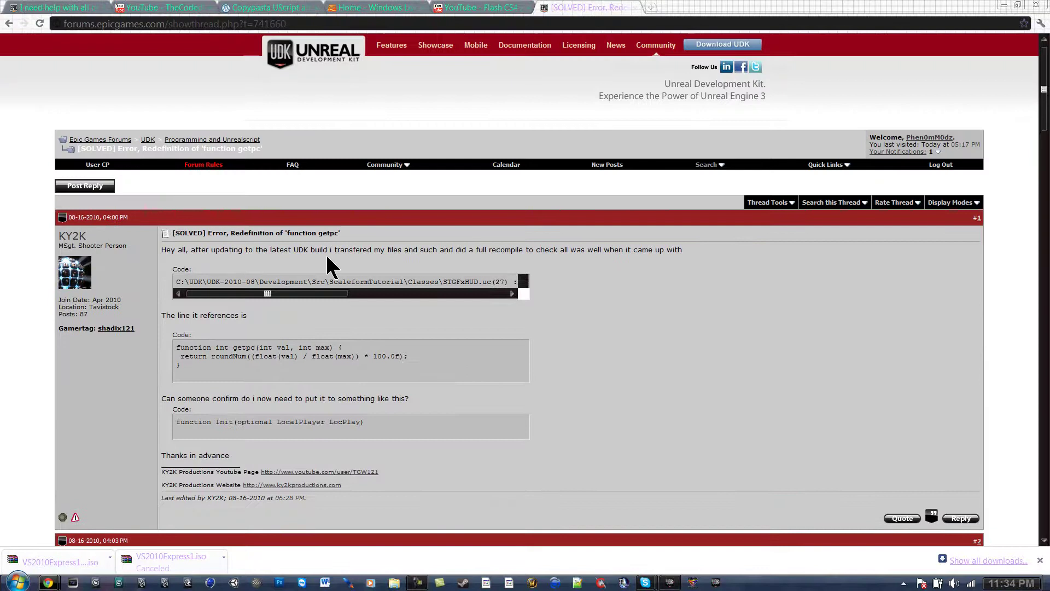
scroll(261, 334, down, 2)
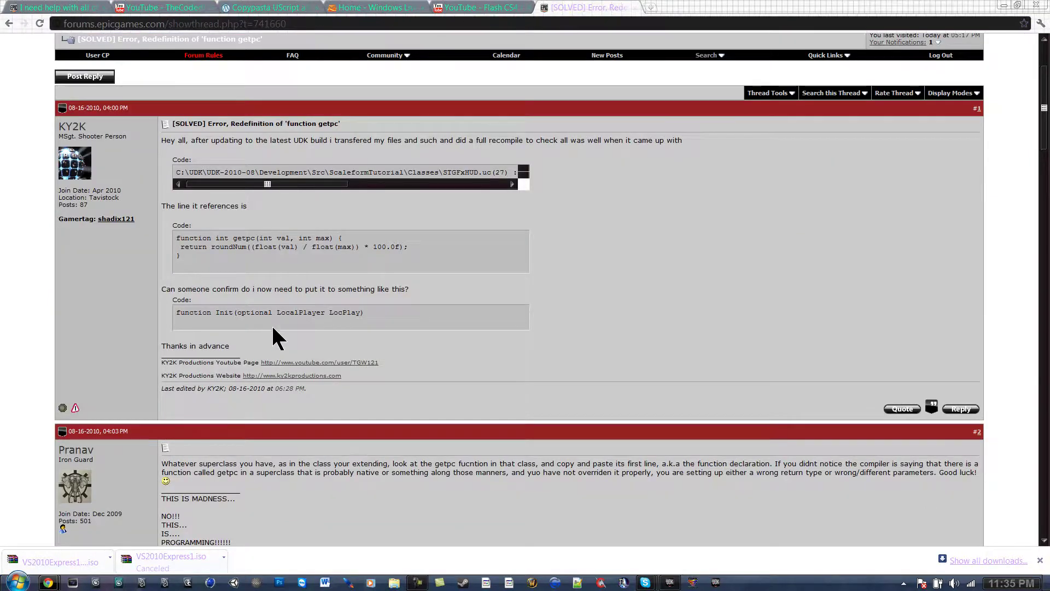
scroll(293, 330, down, 8)
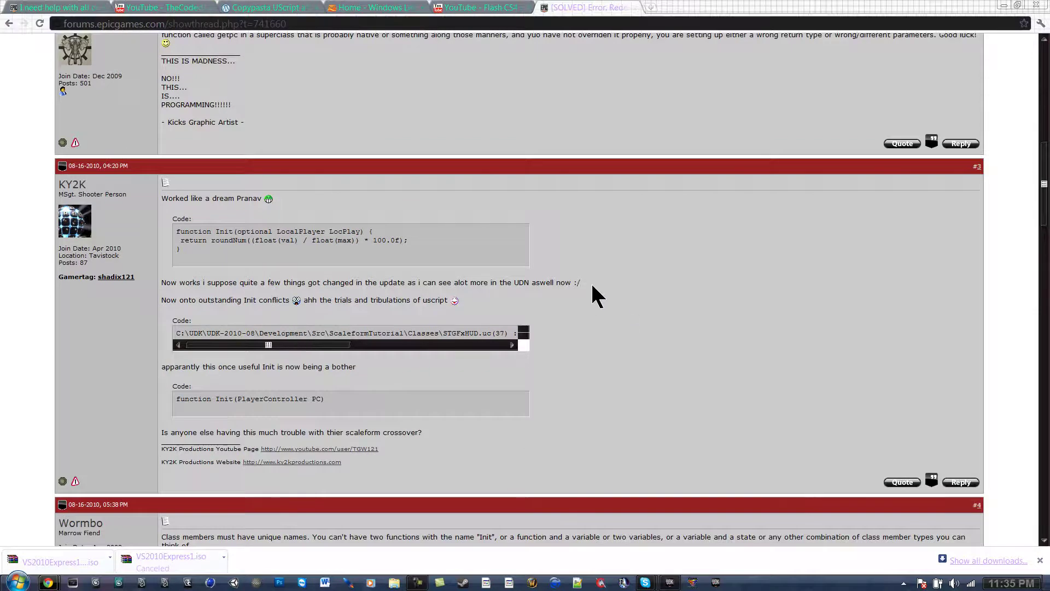
drag(487, 287, 162, 279)
click(622, 295)
Step: Return to the Scaleform Tutorial - 07 - Actionscript video, play it briefly and pause it
click(101, 5)
click(146, 7)
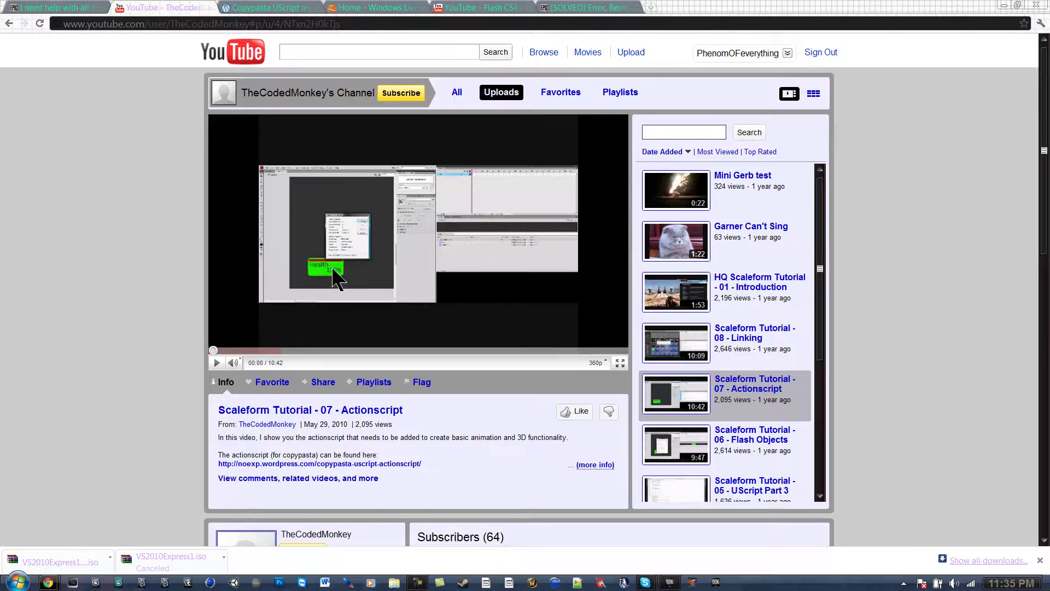
click(488, 340)
click(453, 335)
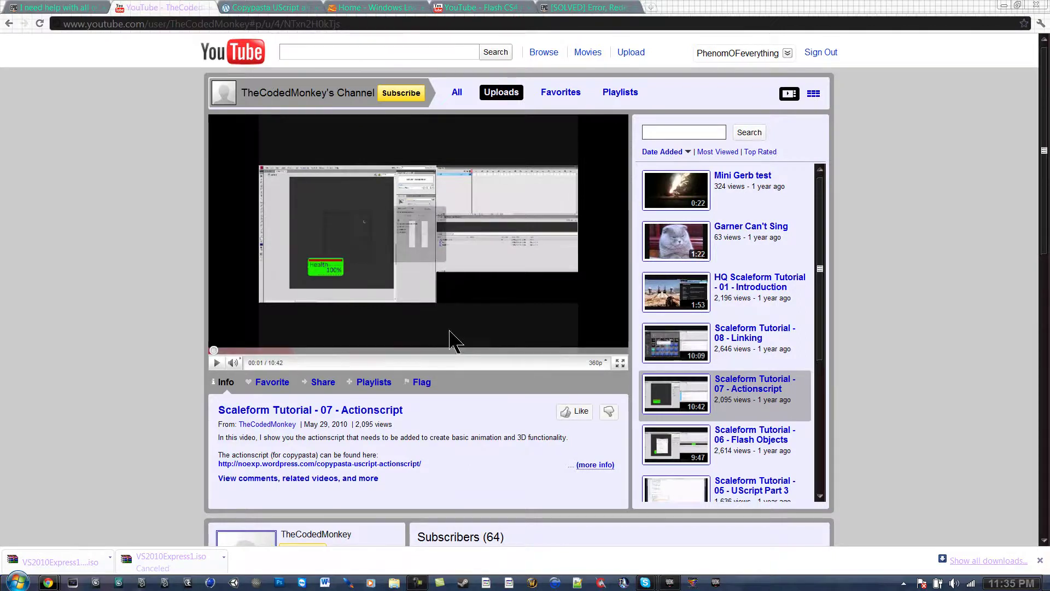
Step: Minimize the browser to return to the Unreal Development Kit editor
click(575, 7)
click(1004, 5)
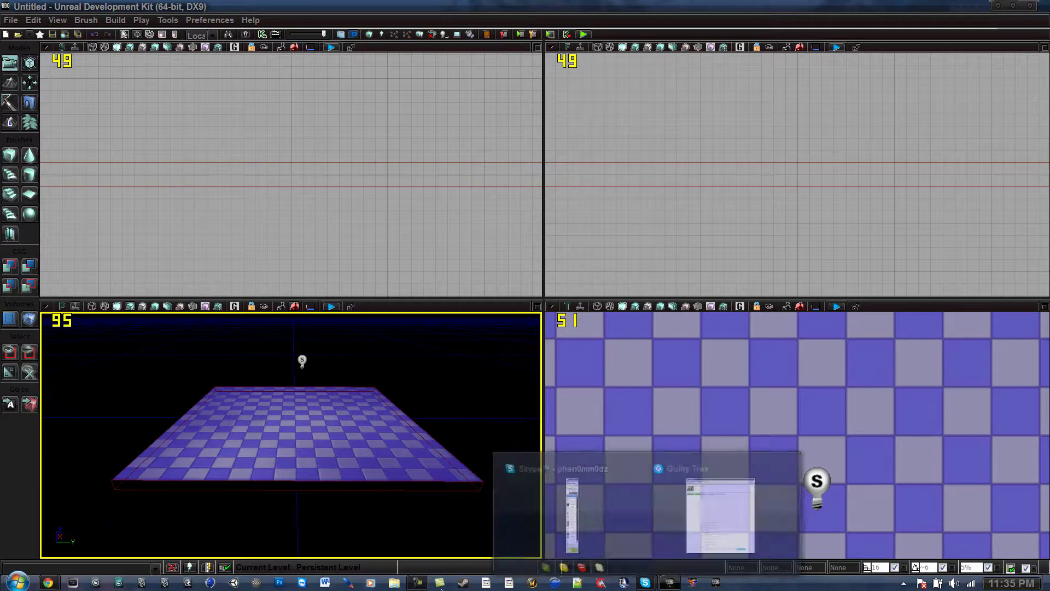
click(417, 586)
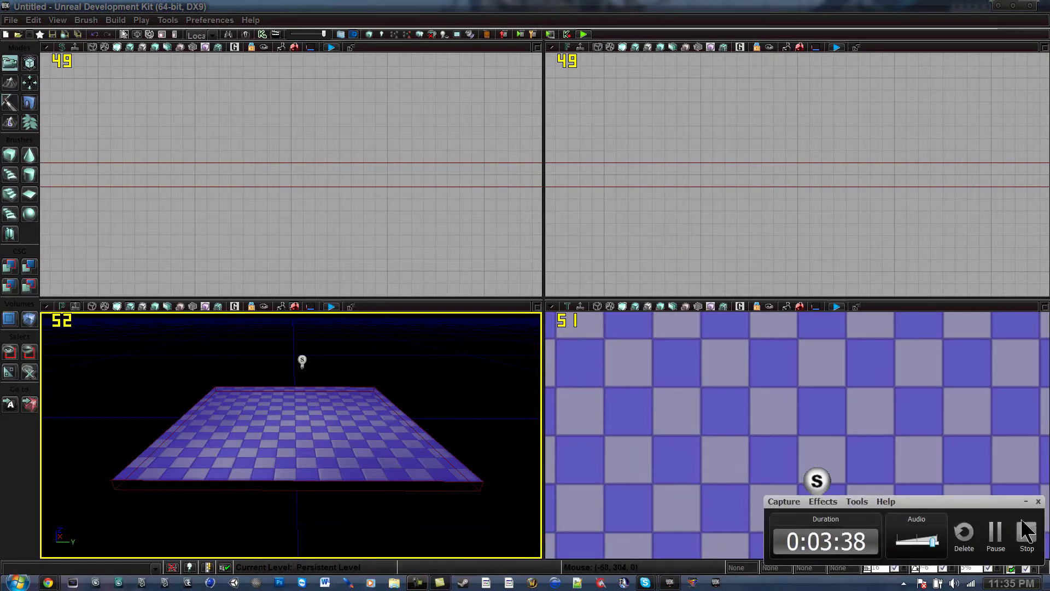